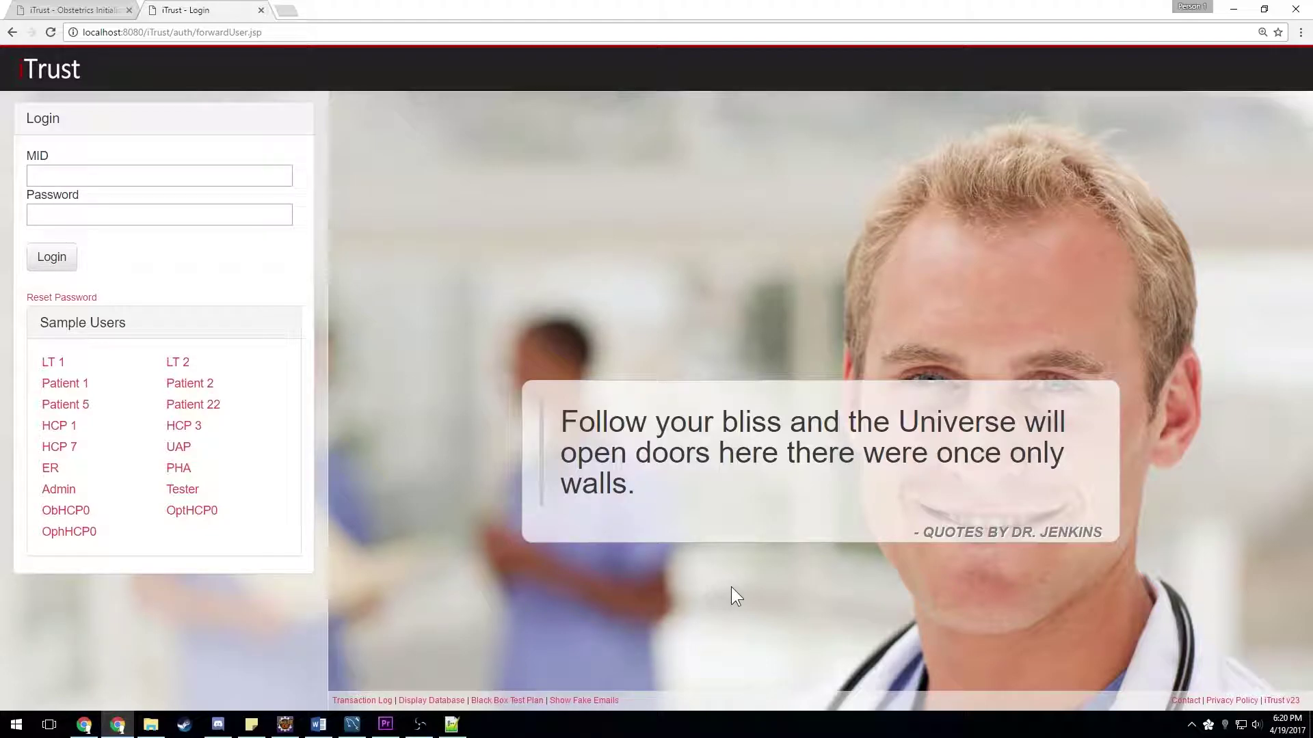
- Sign in as the sample obstetrics HCP and expand the Office Visit menu
left_click(67, 511)
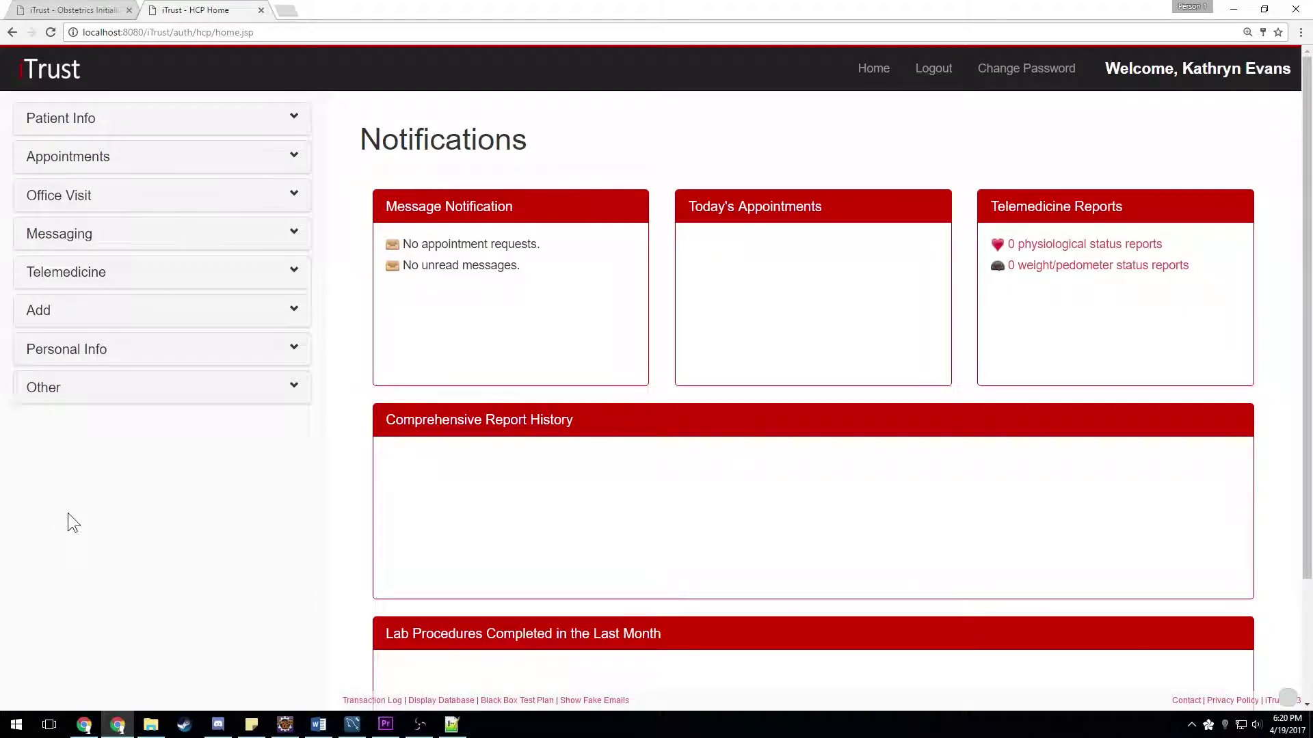
left_click(226, 203)
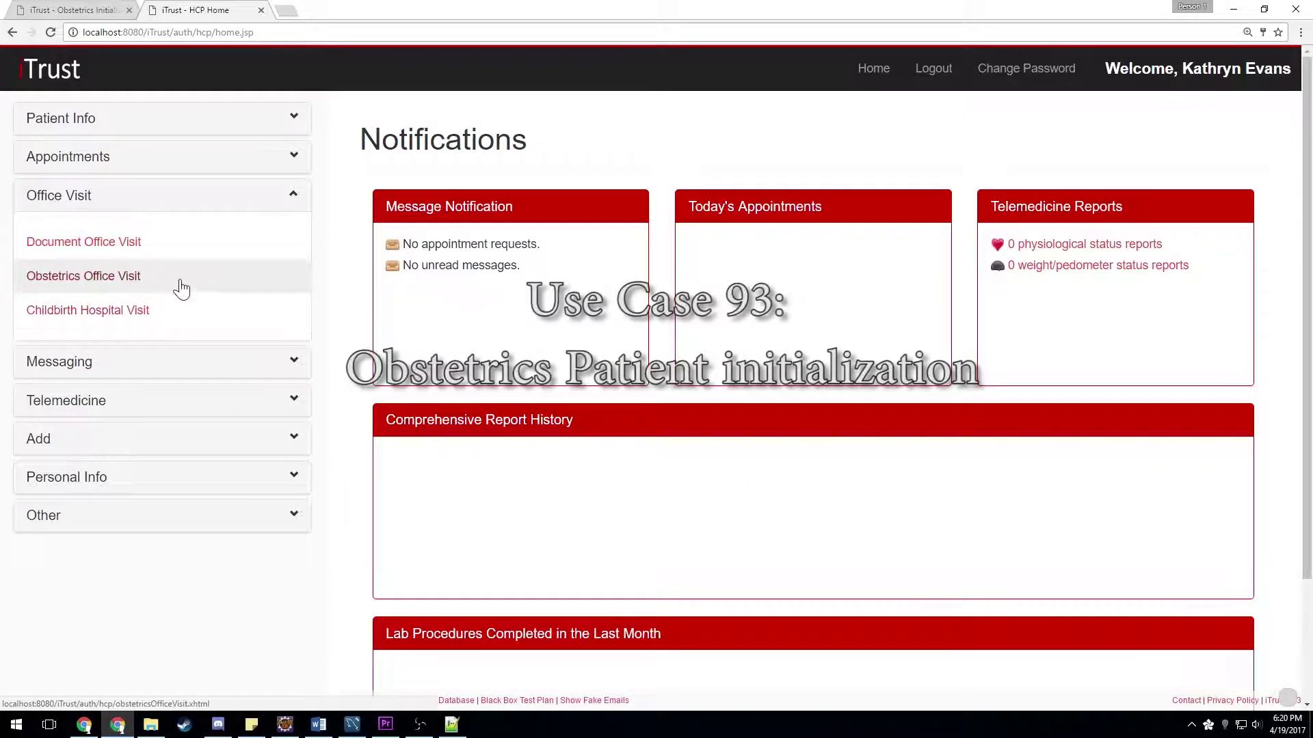
- Open Obstetrics Office Visit and select the patient found by searching her first name
left_click(97, 279)
left_click(415, 194)
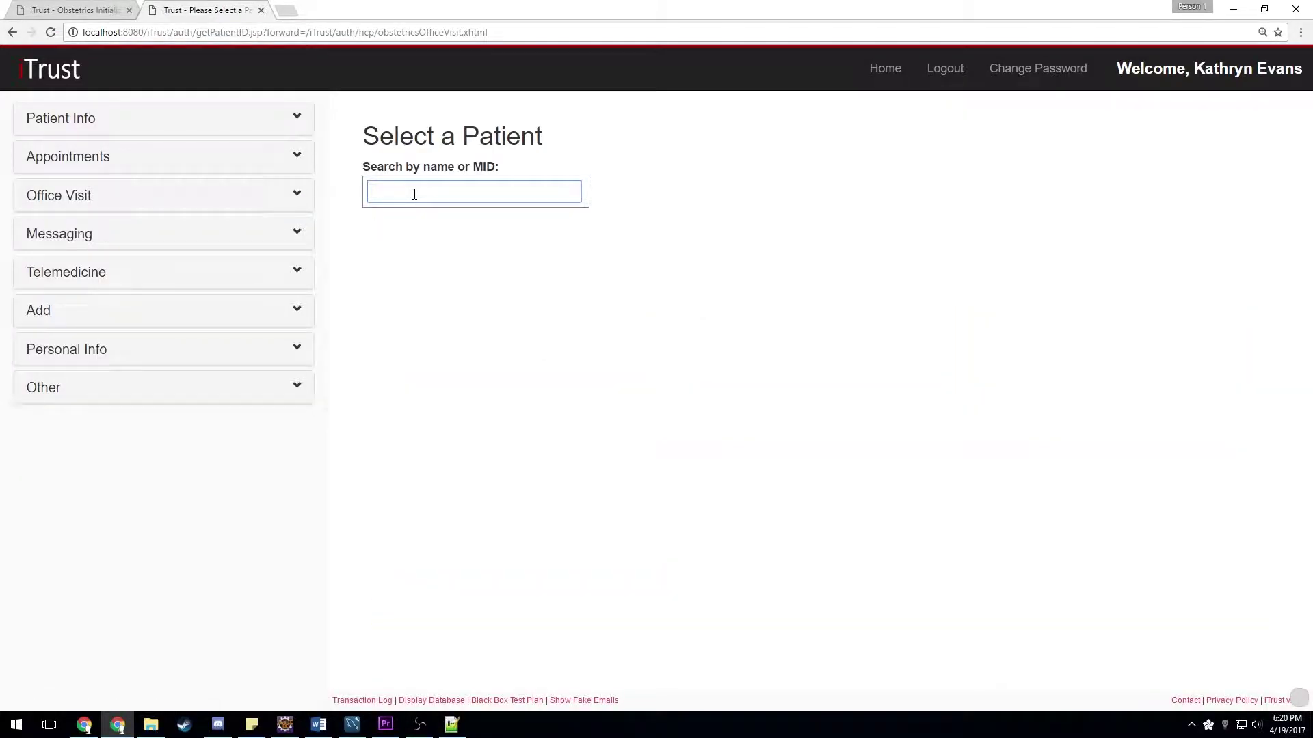
type("Hannah")
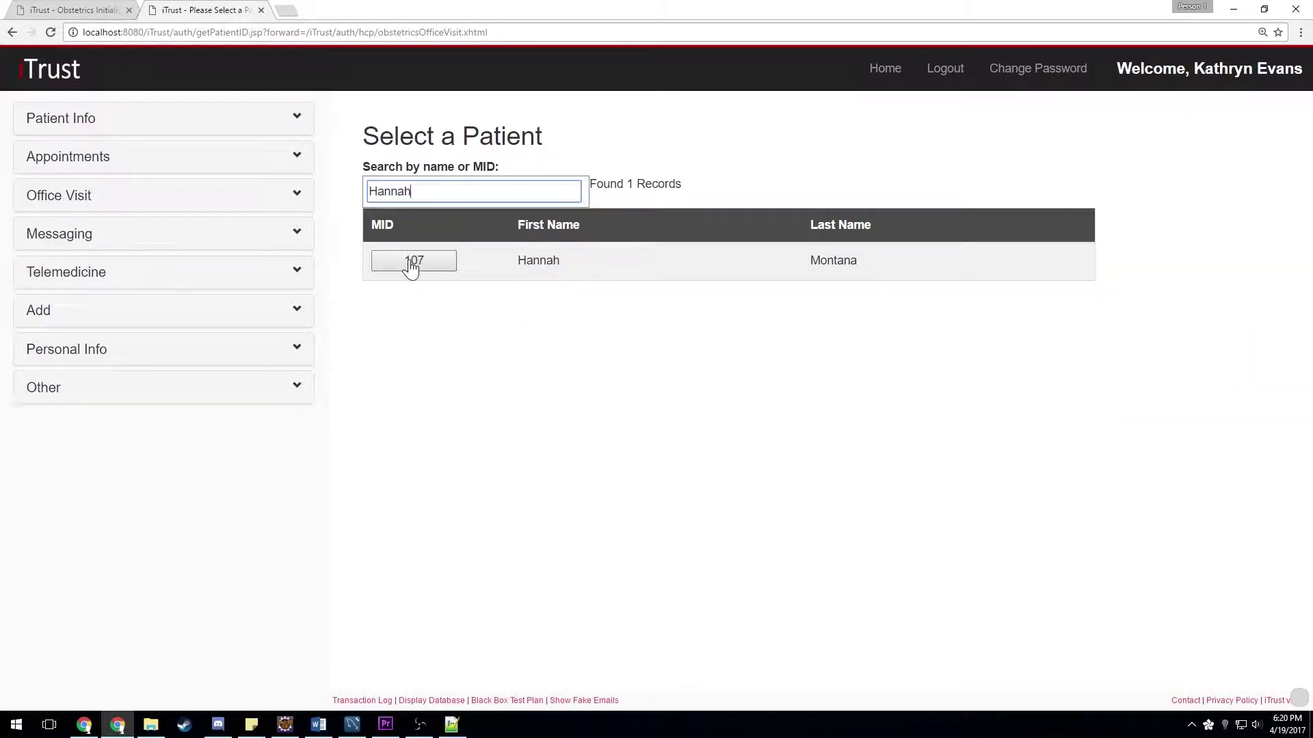
left_click(412, 262)
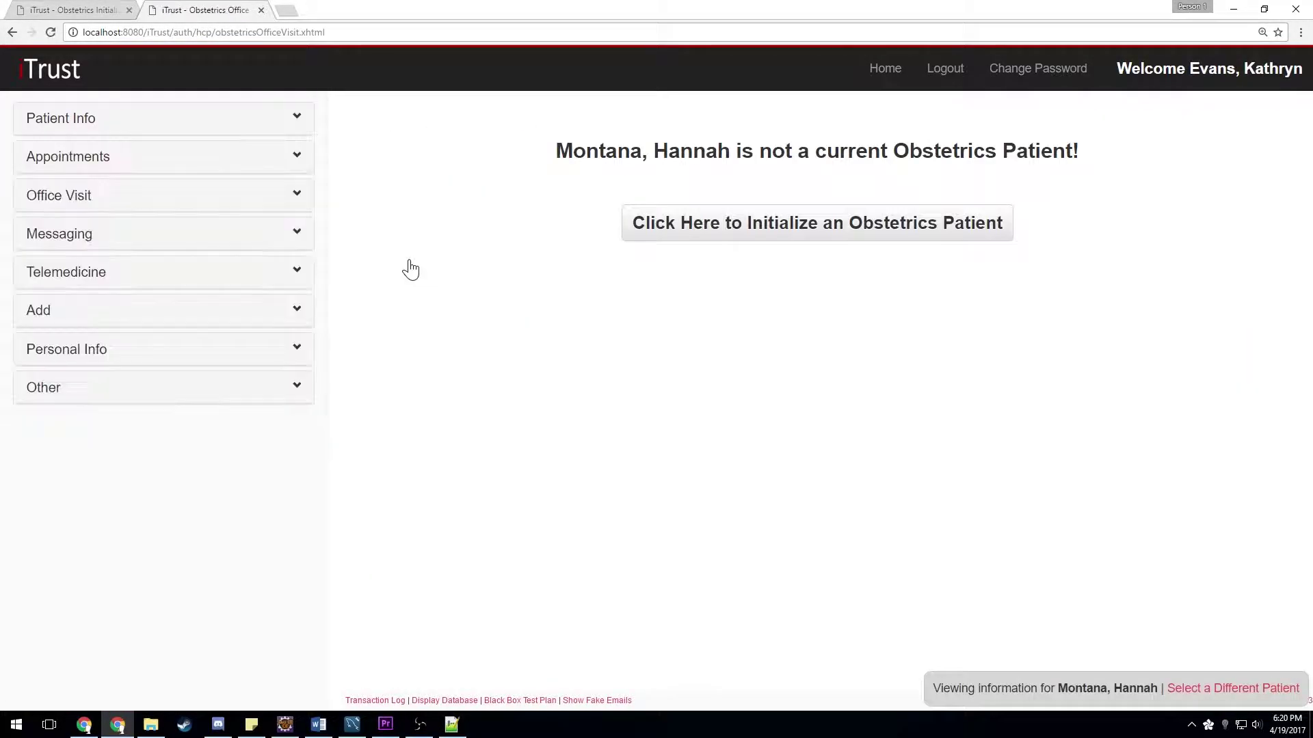
- Initialize her, change her obstetrics eligibility, and start a new obstetrics record
left_click(824, 239)
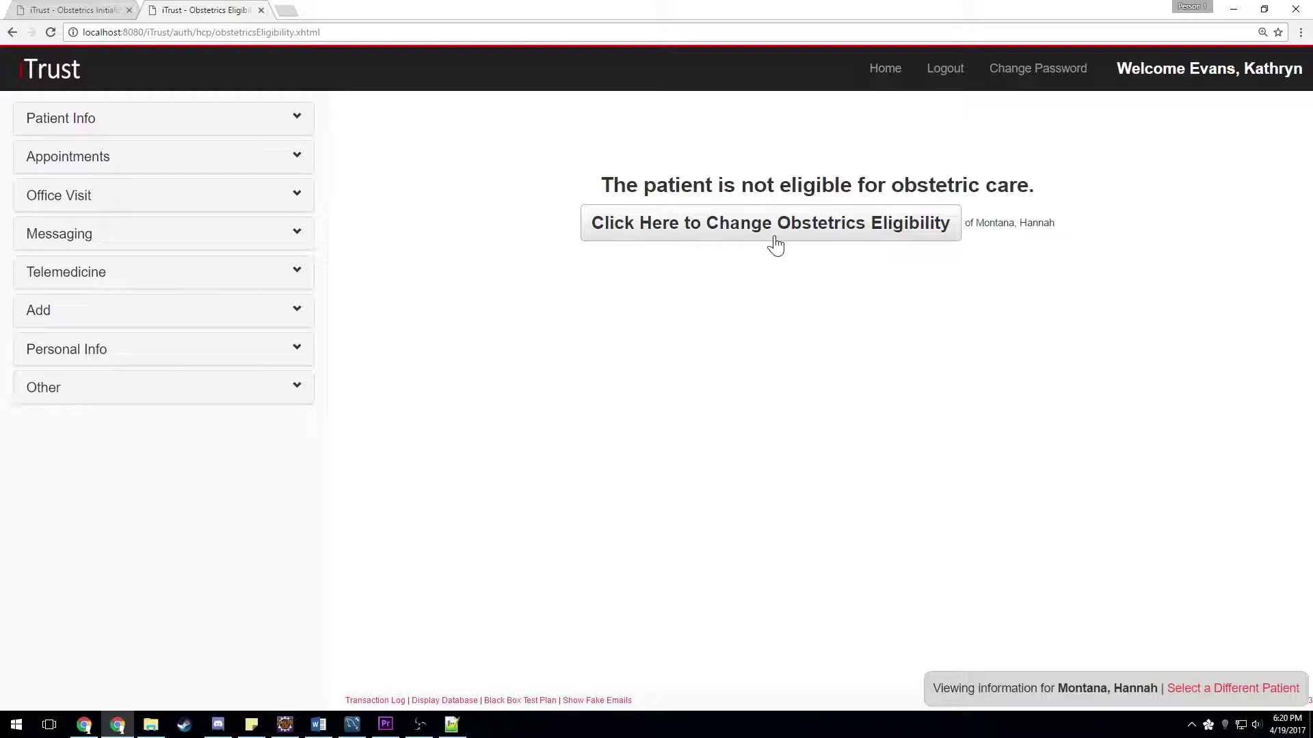
left_click(776, 245)
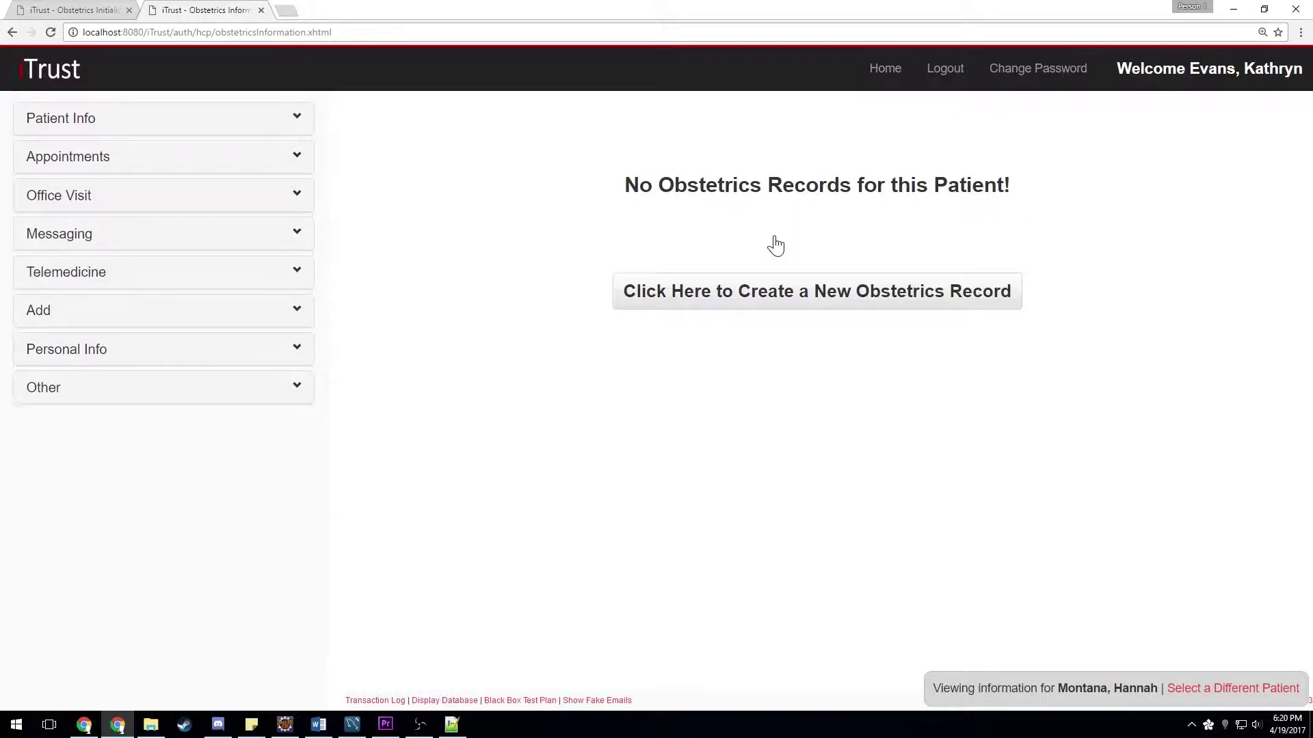
left_click(785, 294)
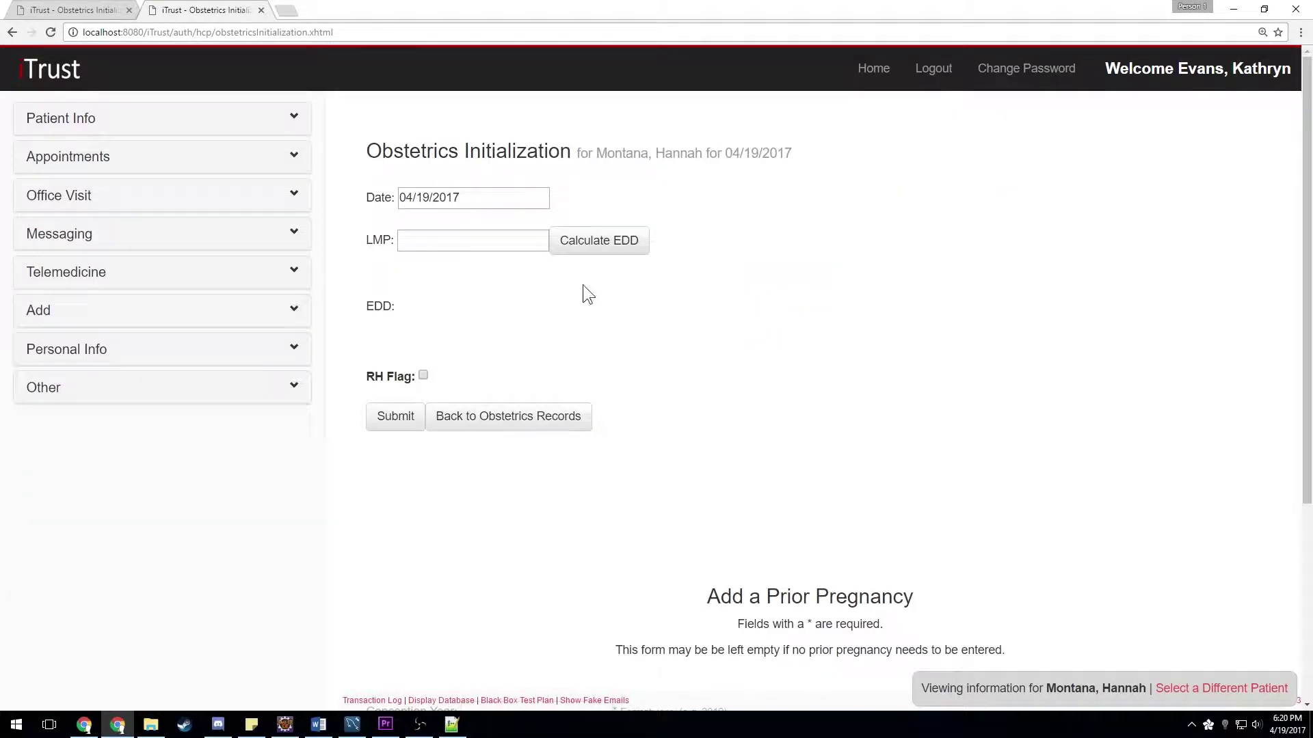
- Enter LMP 01/26/2017, calculate the EDD (11/02/2017), and submit the record
left_click(413, 249)
type("0")
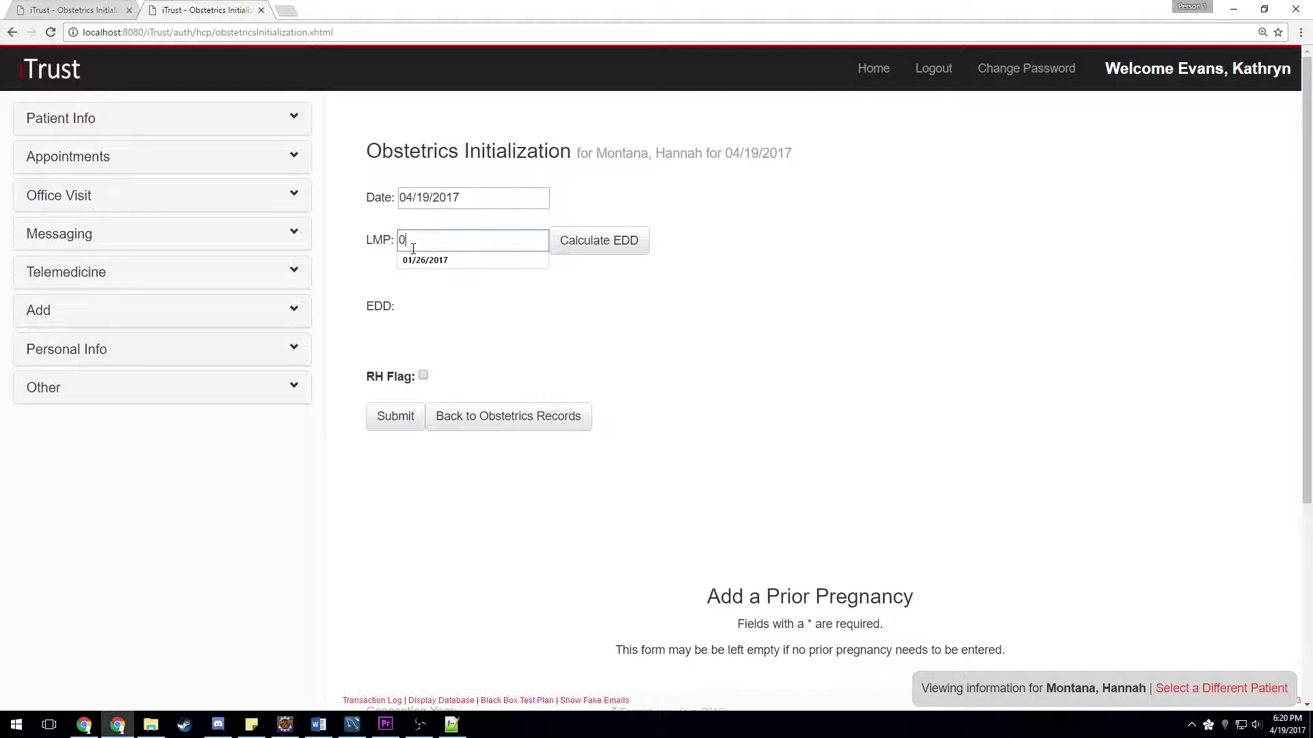
type("1/26/2017")
left_click(466, 304)
left_click(604, 249)
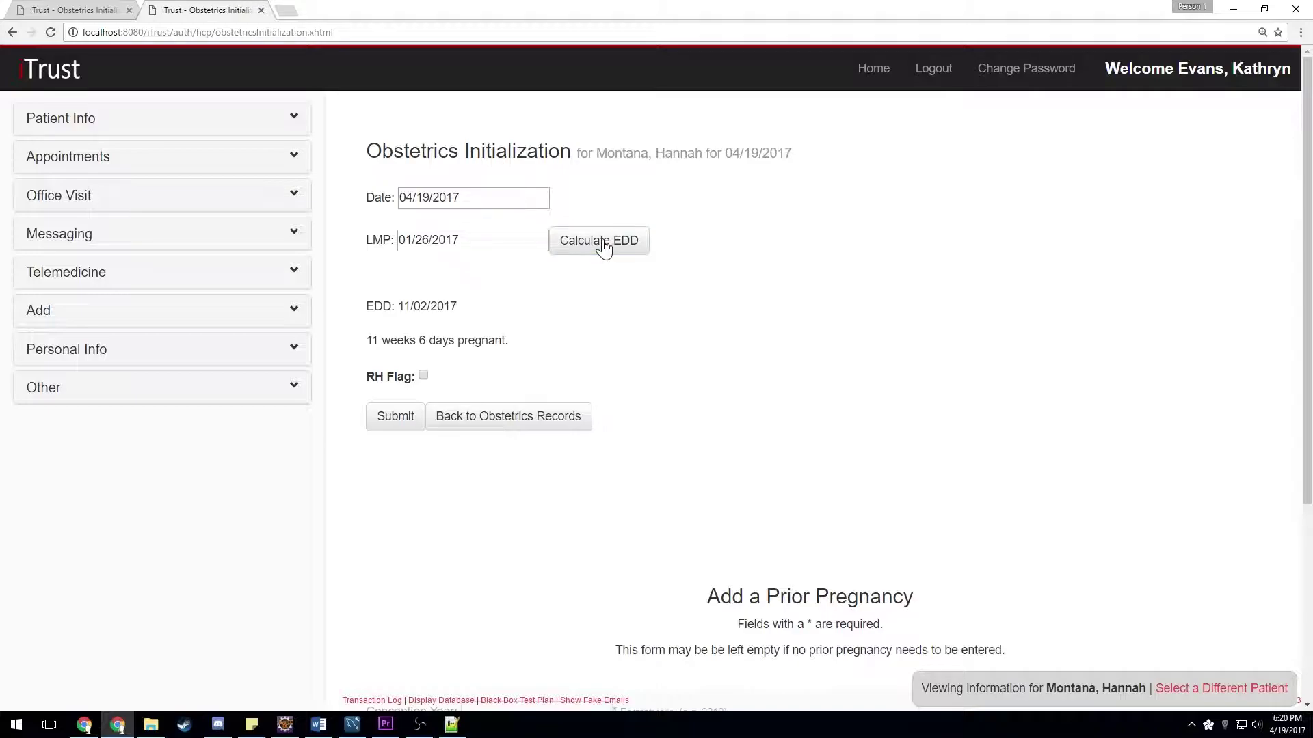
left_click(401, 423)
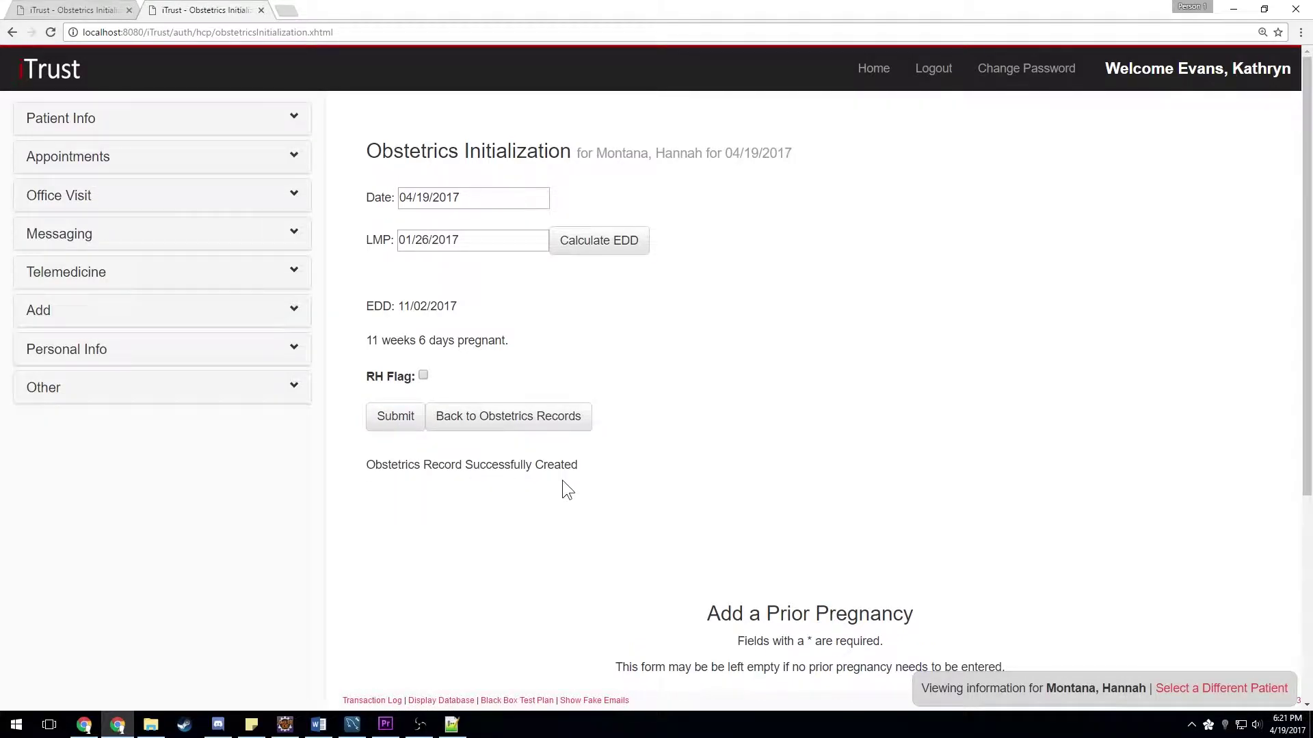
- Add a 2016 prior pregnancy: 36-2 weeks, 36 gained, 2.5 labor hours, 1 fetus, vacuum-assisted vaginal delivery
scroll(687, 444, "down", 5)
left_click(502, 424)
type("2016")
key("Tab")
type("36-2")
key("Tab")
type("36")
key("Tab")
type("2.5")
key("Tab")
type("1")
left_click(615, 613)
left_click(564, 644)
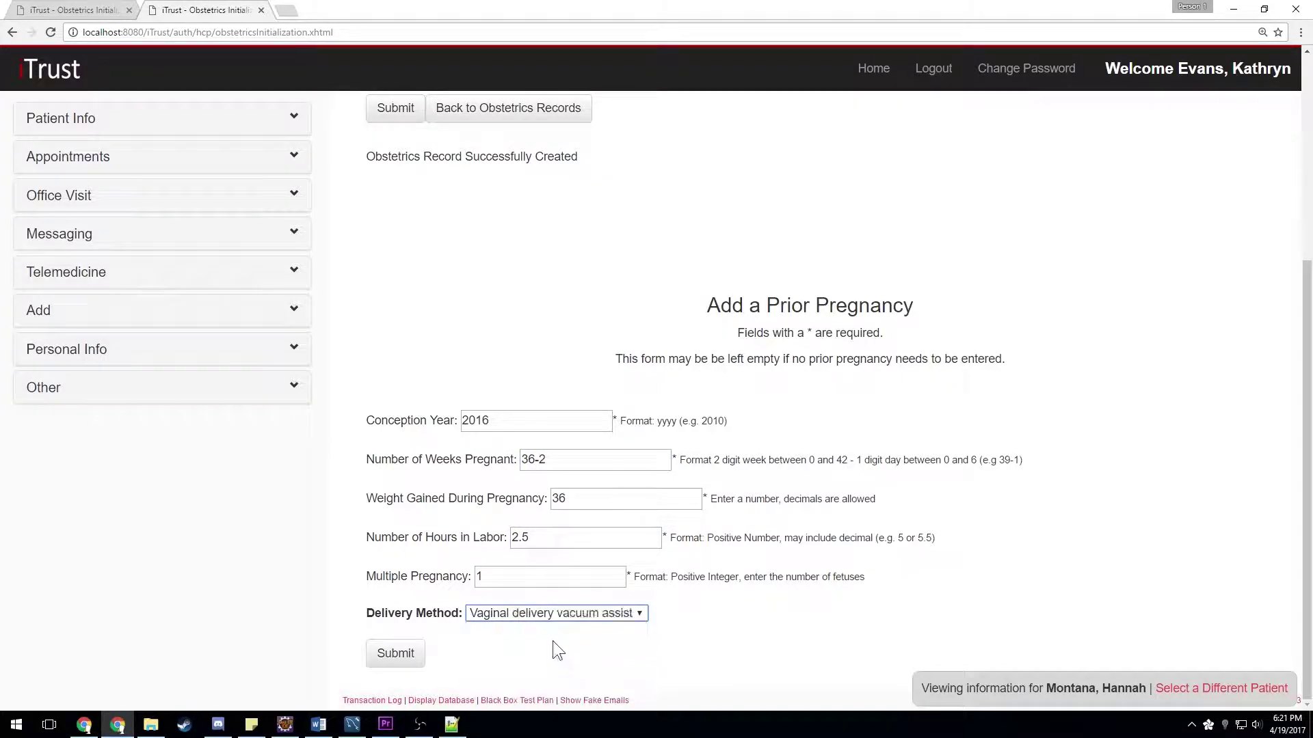
left_click(400, 655)
- Review the 2017-04-19 obstetrics record, then return to the provider home page
scroll(707, 392, "down", 6)
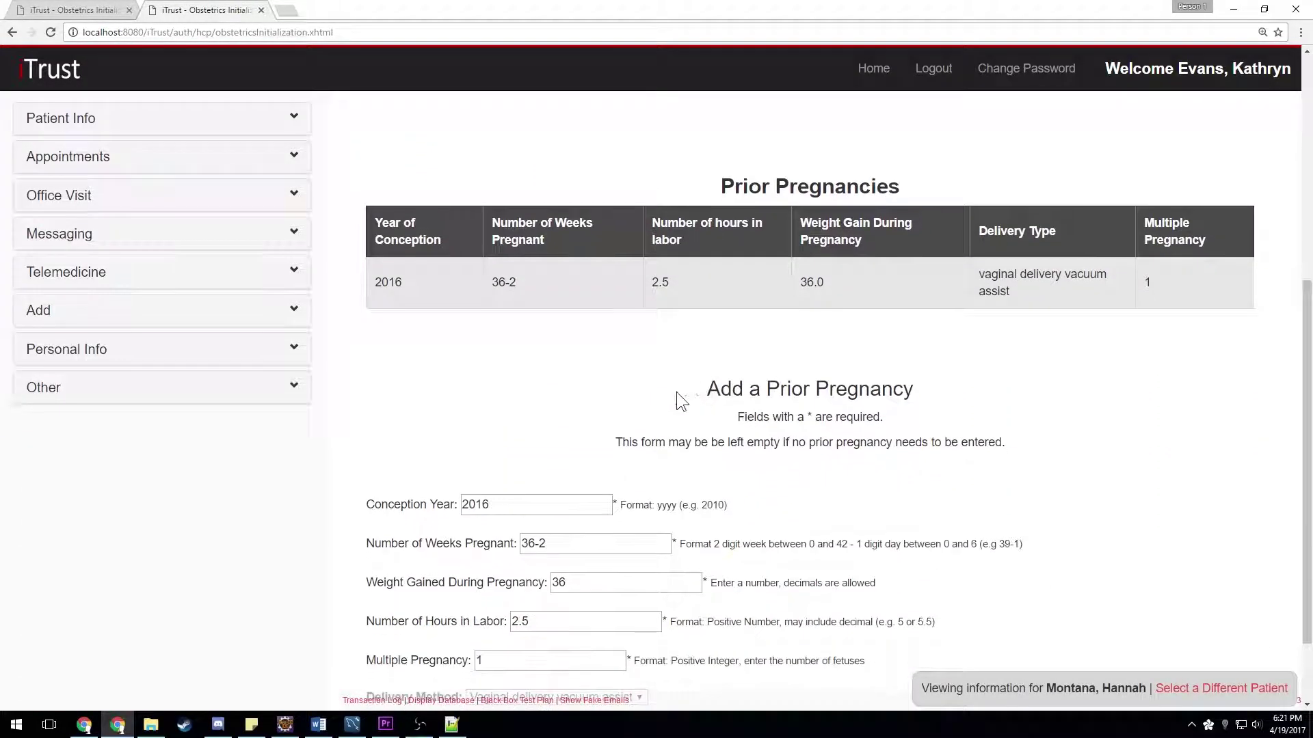
scroll(1026, 434, "up", 6)
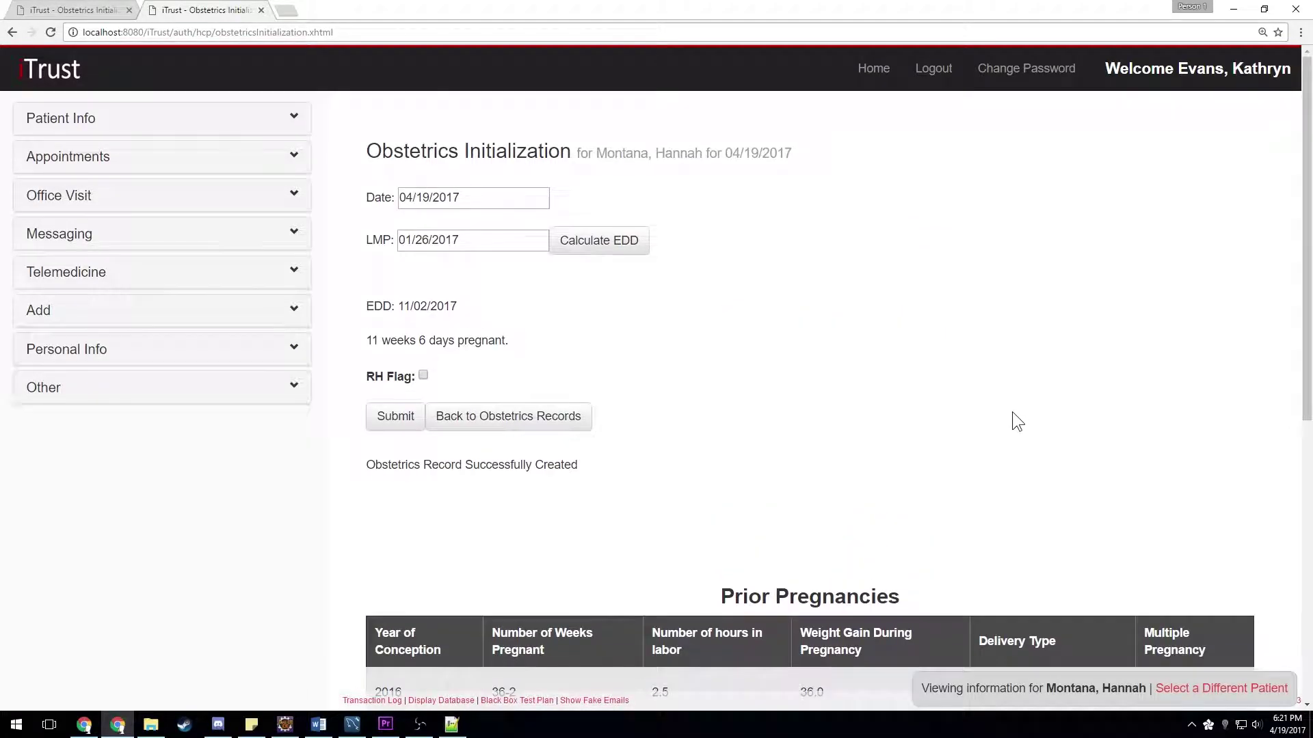
left_click(472, 419)
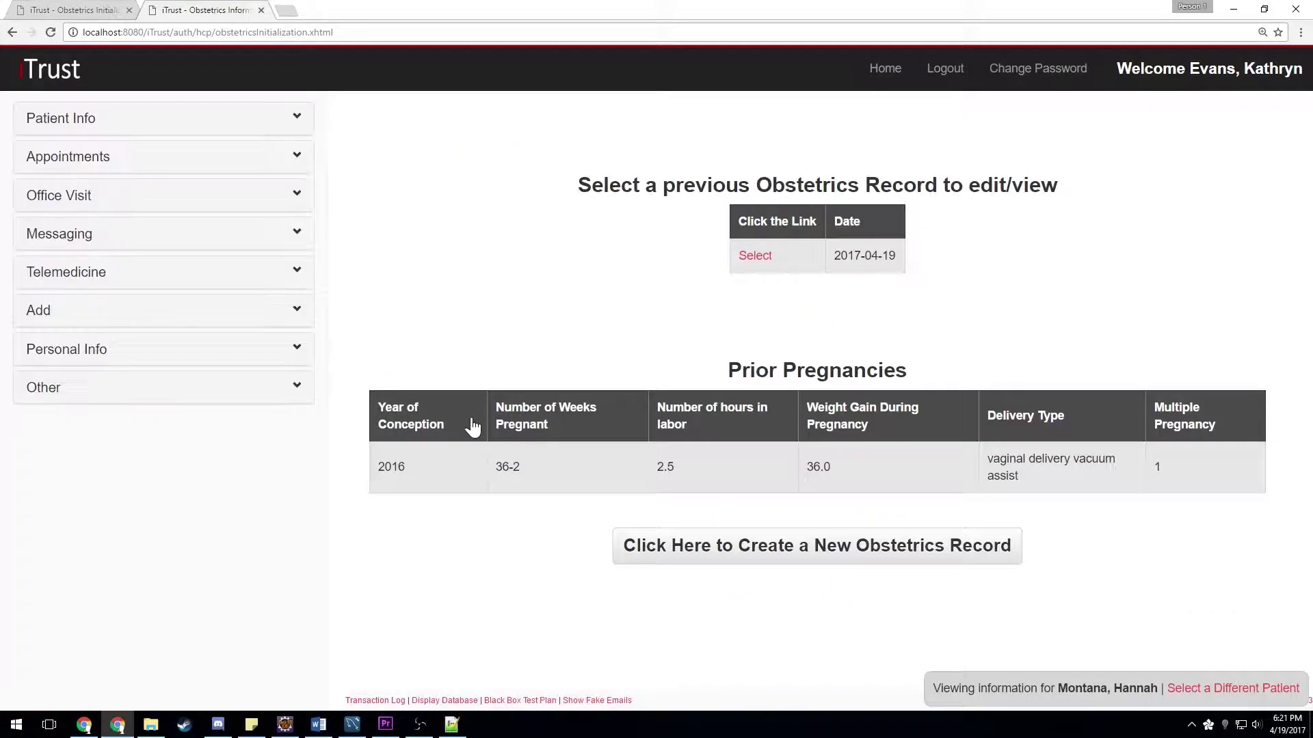
left_click(756, 256)
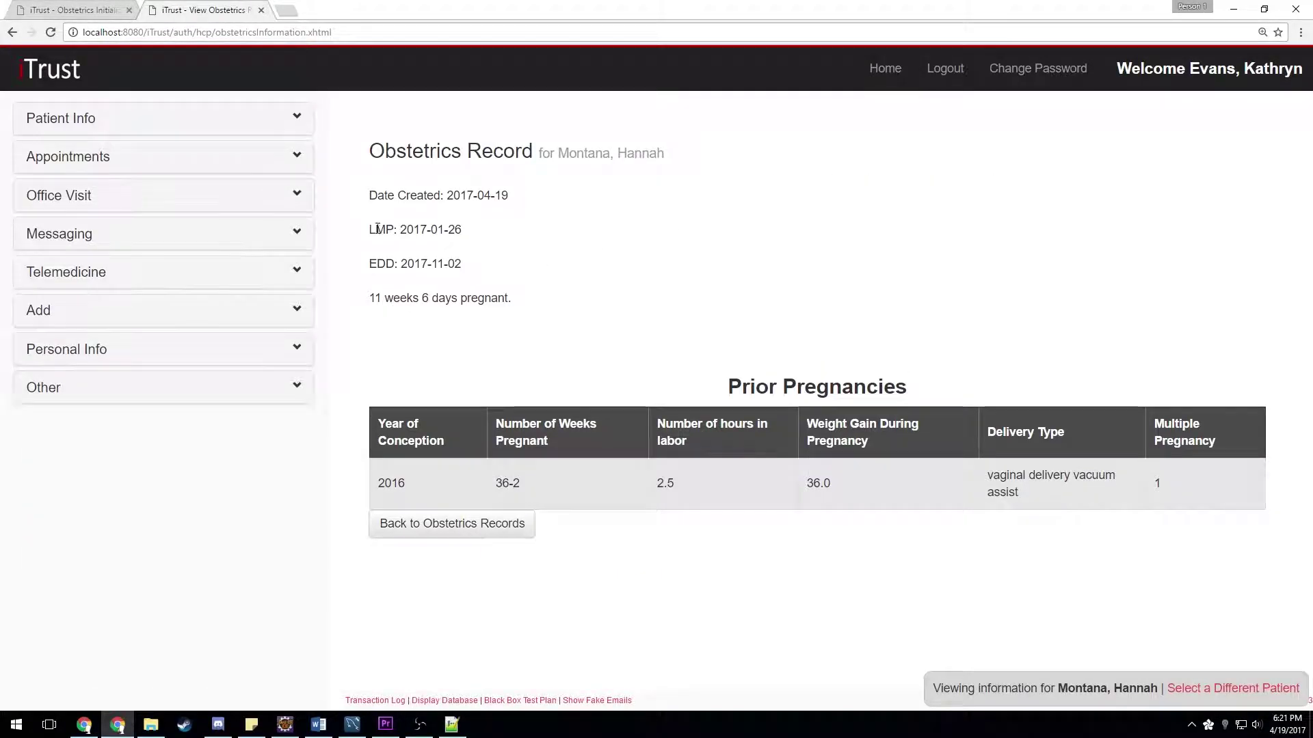
left_click(440, 540)
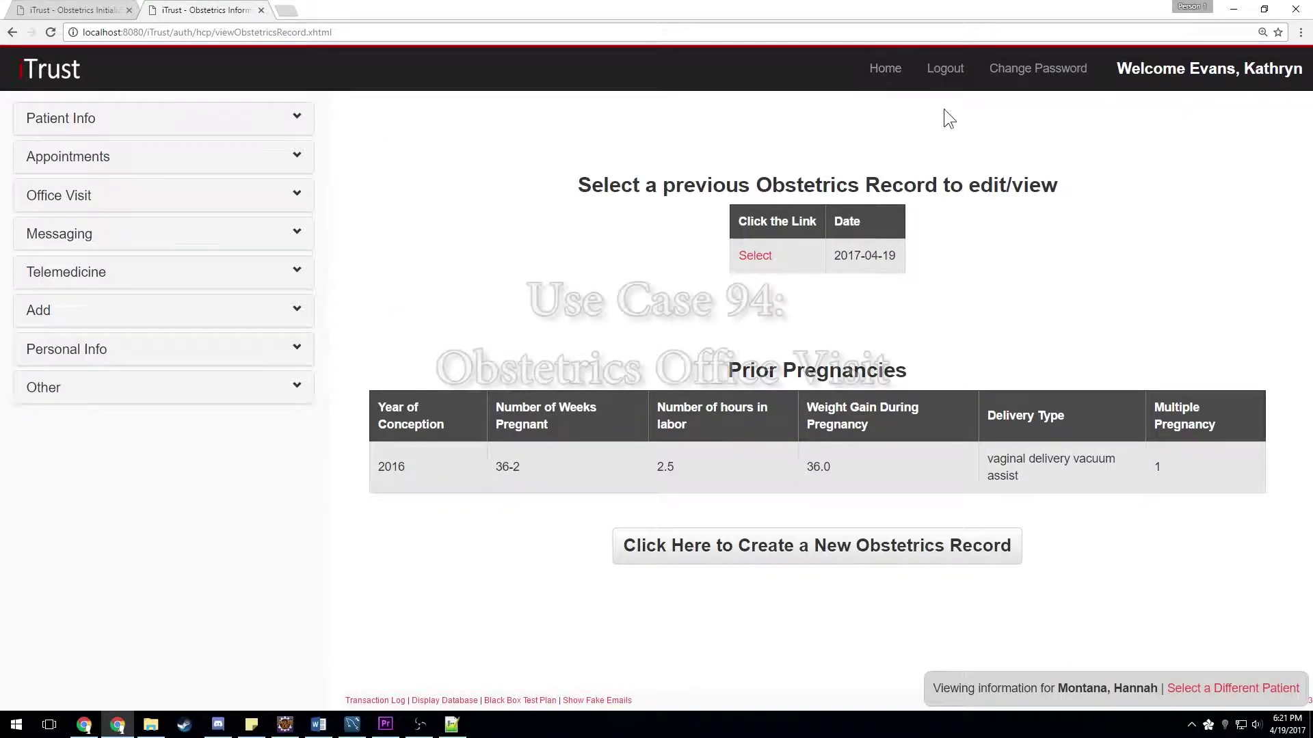
left_click(877, 71)
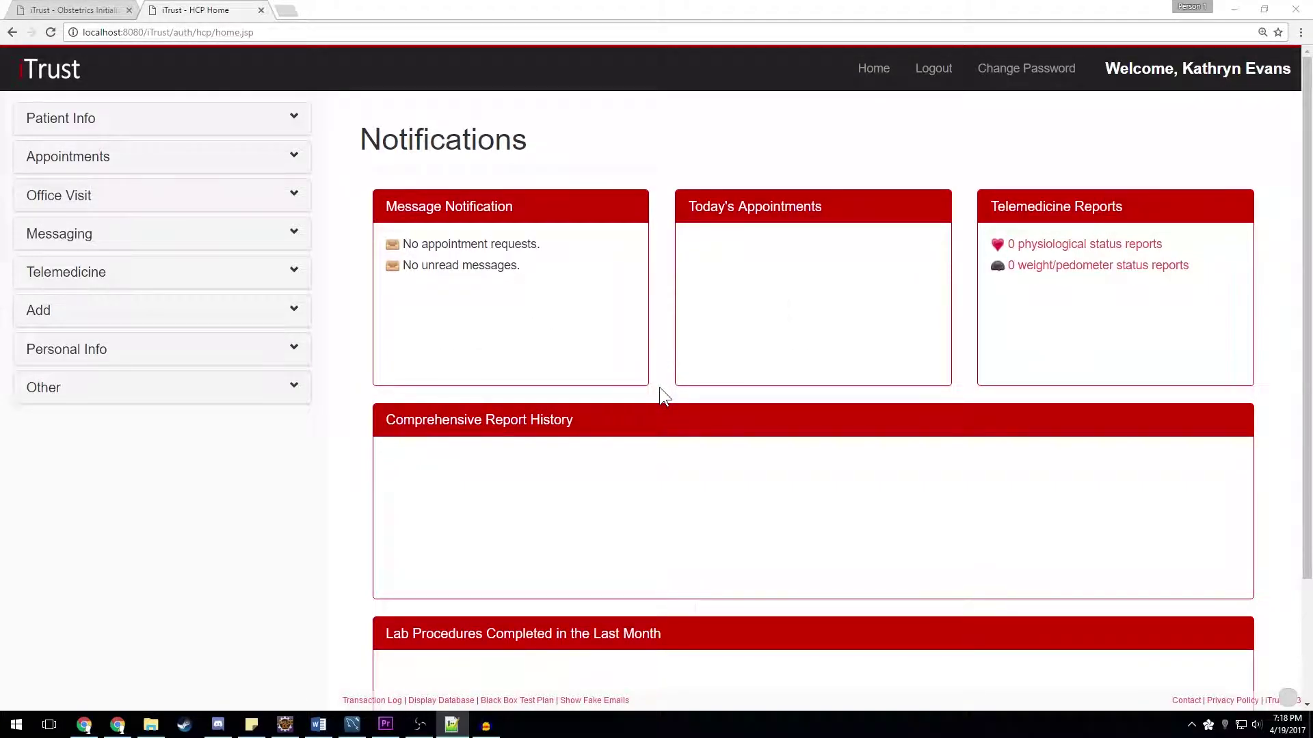
- Open Obstetrics Office Visit for the patient and start documenting a new visit
left_click(284, 200)
left_click(85, 277)
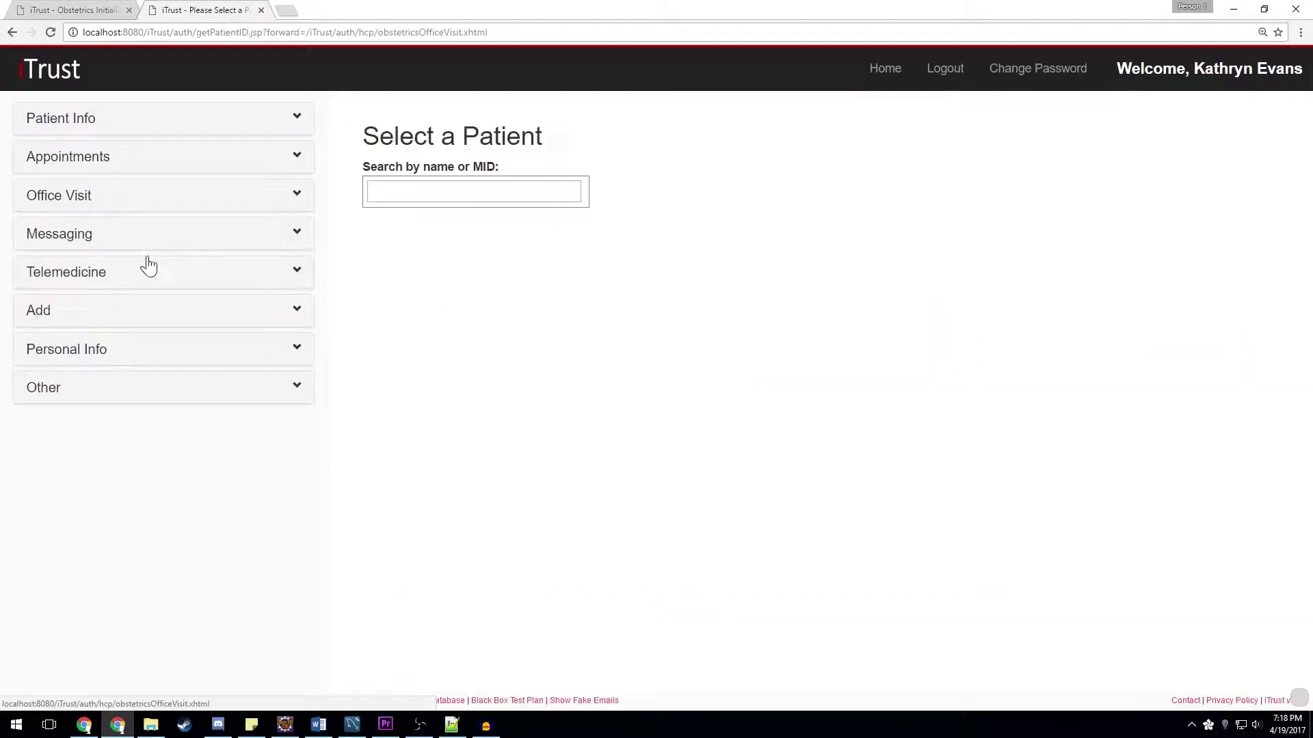
type("Hannah")
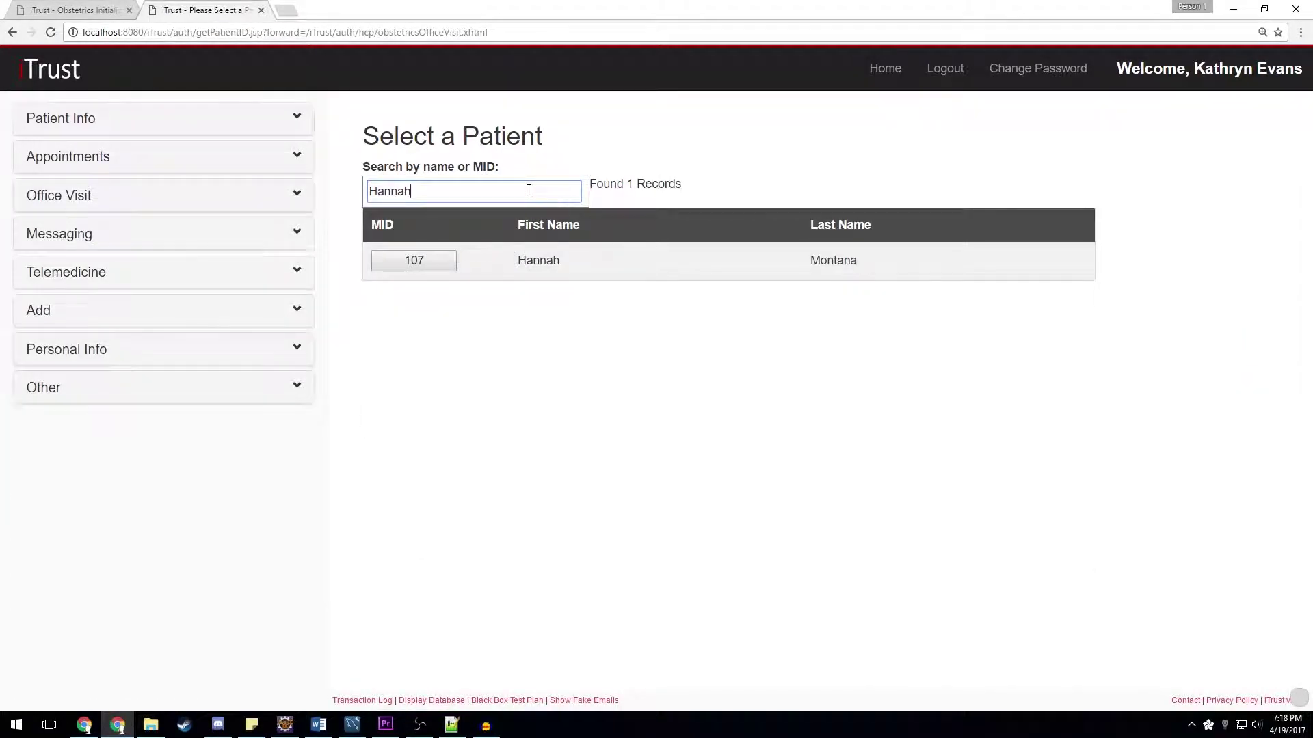
left_click(454, 264)
left_click(805, 308)
- Record weight 220, blood pressure 140/80, 1 fetus at 160 bpm, low-lying placenta, and save
left_click(475, 283)
type("220")
key("Tab")
type("140/80")
key("Tab")
type("1")
key("Tab")
type("160")
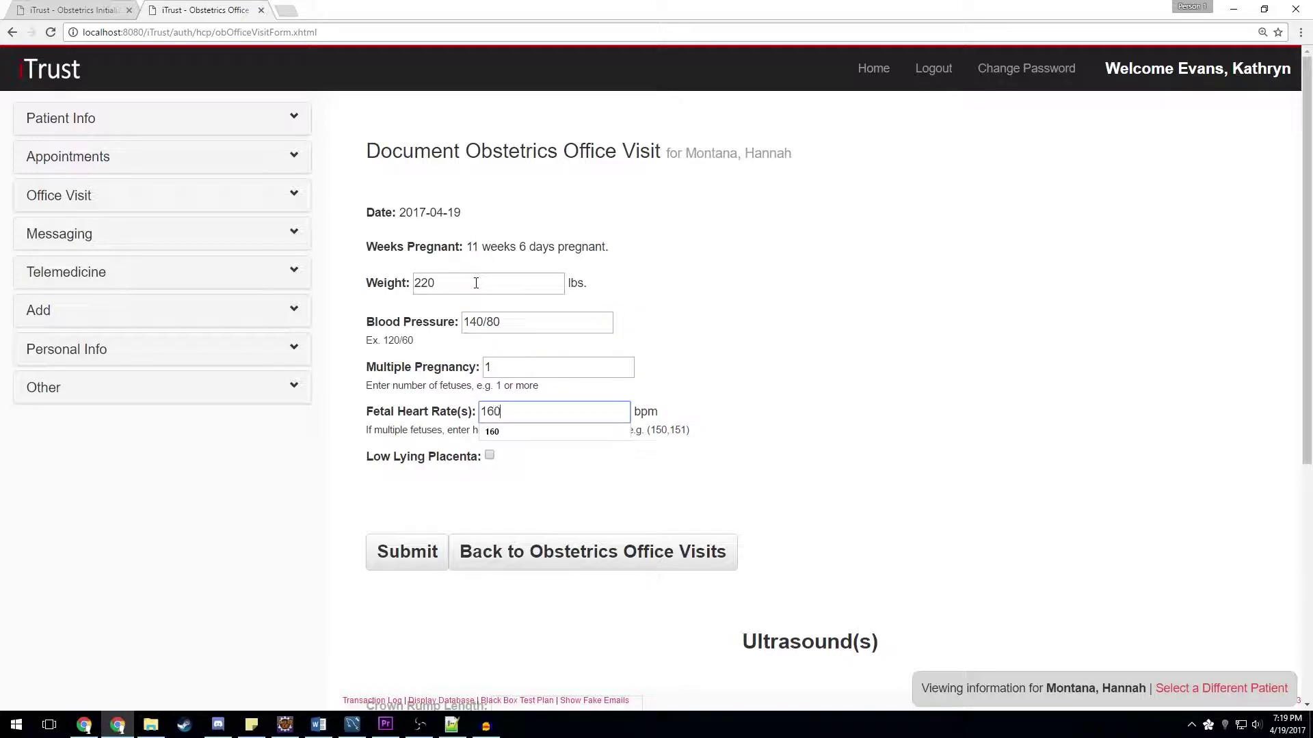
left_click(489, 456)
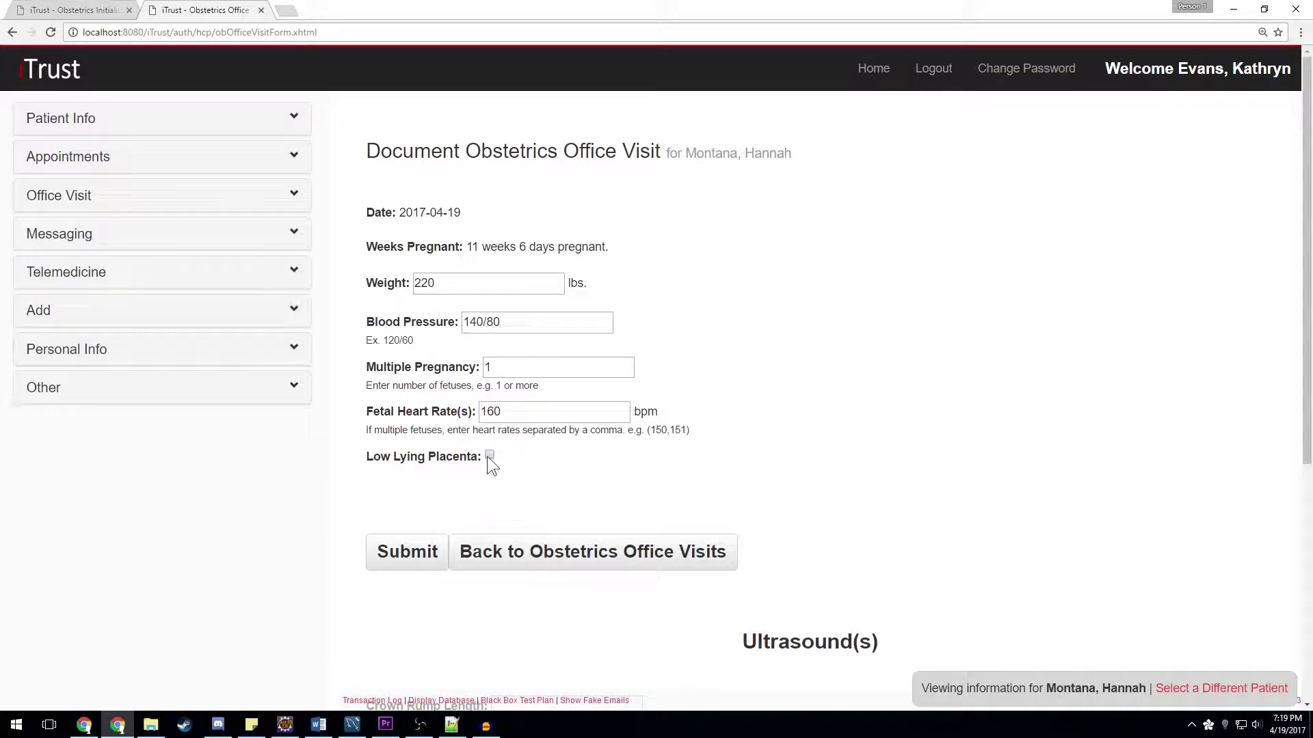
left_click(401, 557)
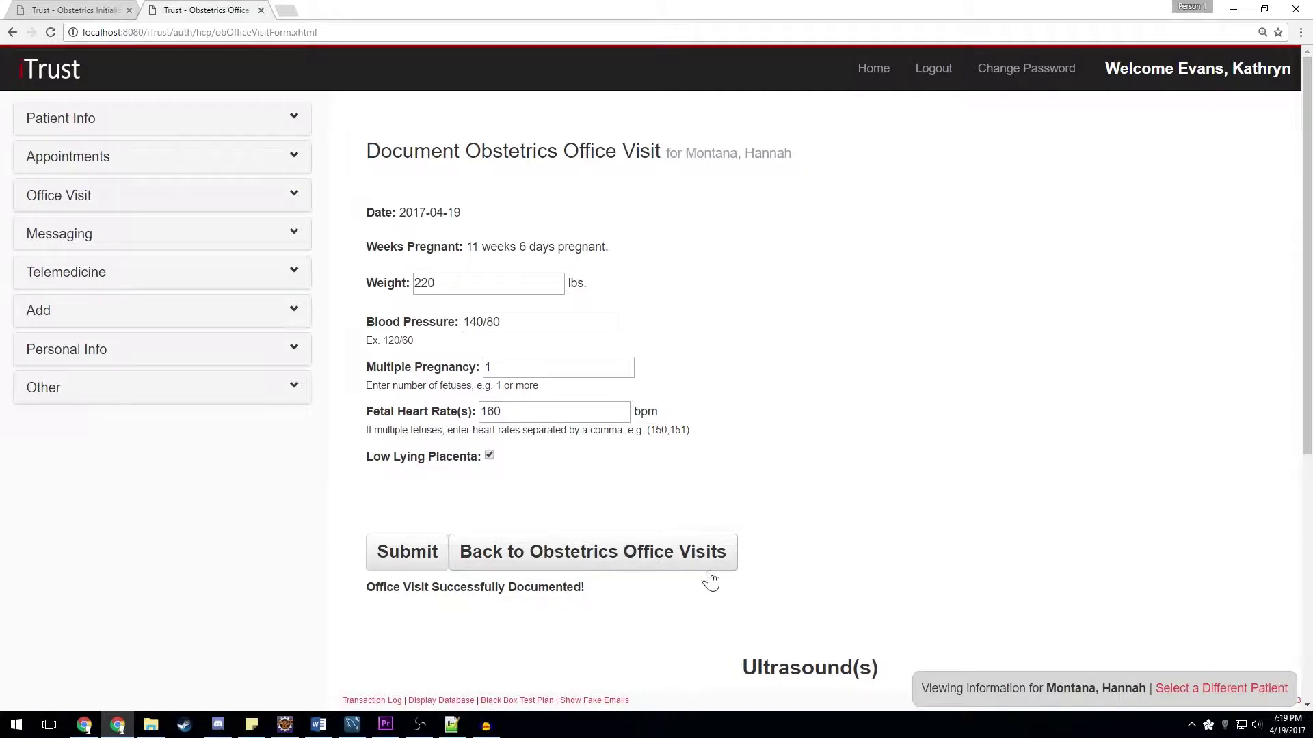
- Enter ultrasound measurements 1 through 7 and estimated fetal weight 8, then add the ultrasound
scroll(740, 580, "down", 6)
left_click(545, 320)
type("1")
key("Tab")
type("2")
key("Tab")
type("3")
key("Tab")
type("4\t5")
key("Tab")
type("6")
key("Tab")
type("7")
key("Tab")
type("8")
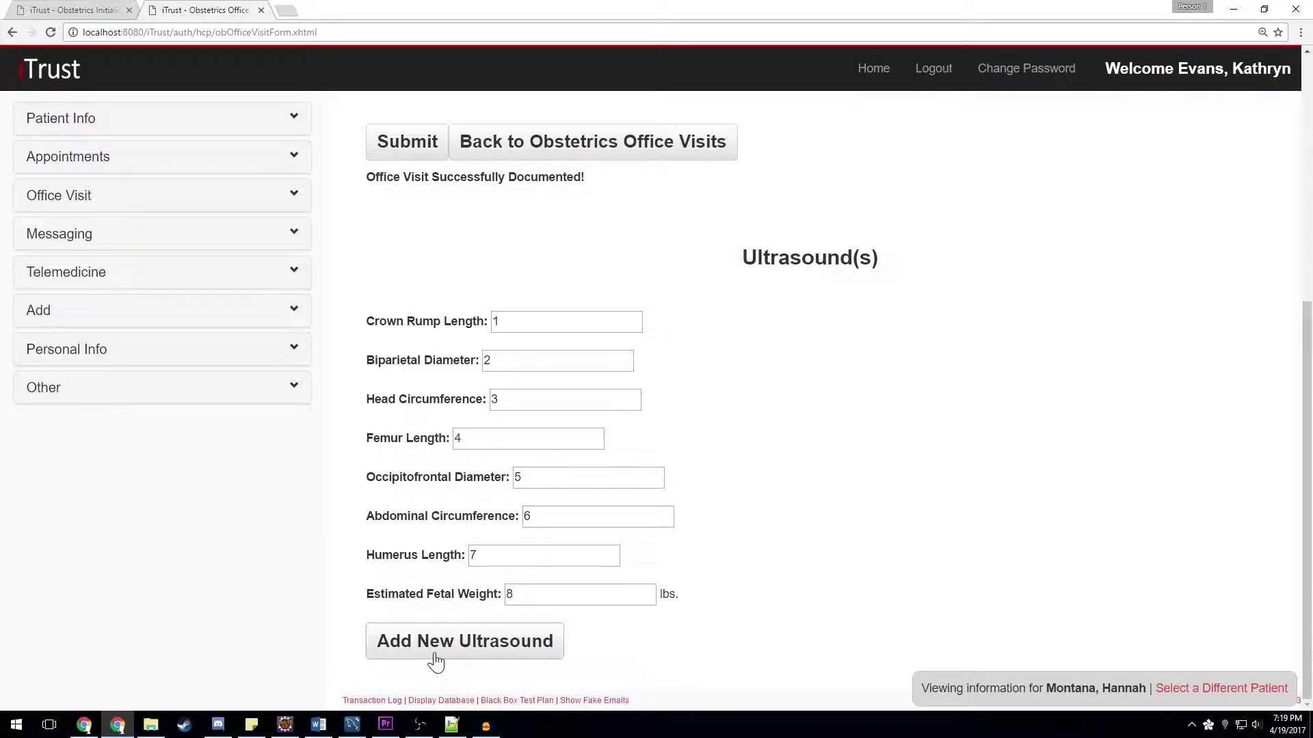
left_click(434, 652)
scroll(832, 552, "down", 6)
- Reopen the 2017-04-19 office visit, replace weight 220 with 260, and save it
scroll(760, 446, "up", 4)
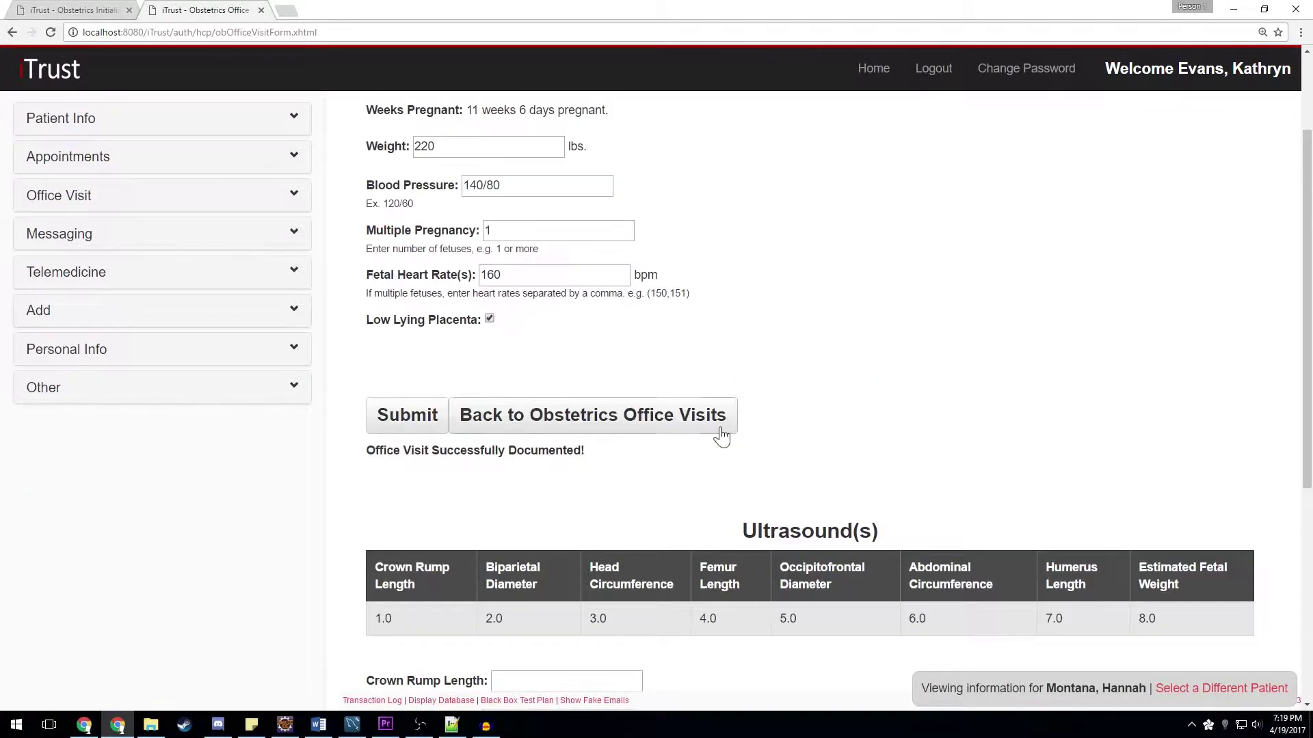
left_click(656, 418)
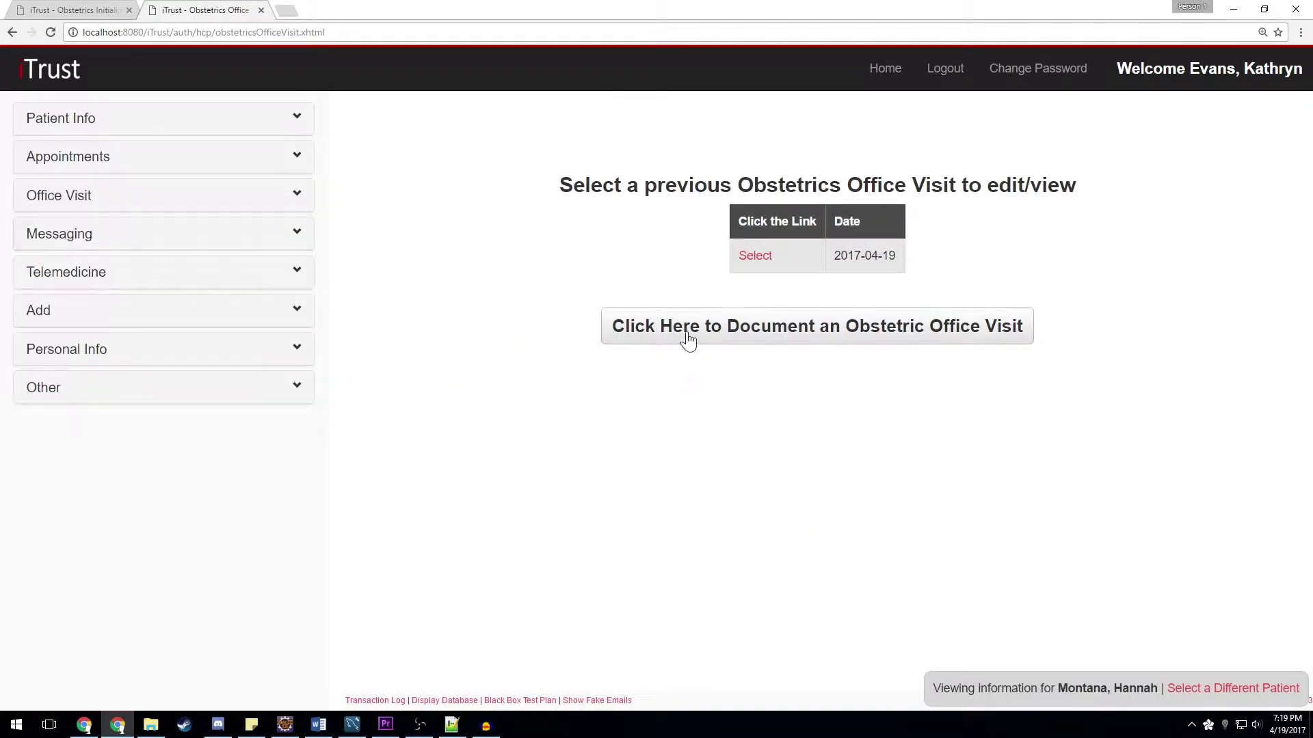
left_click(754, 256)
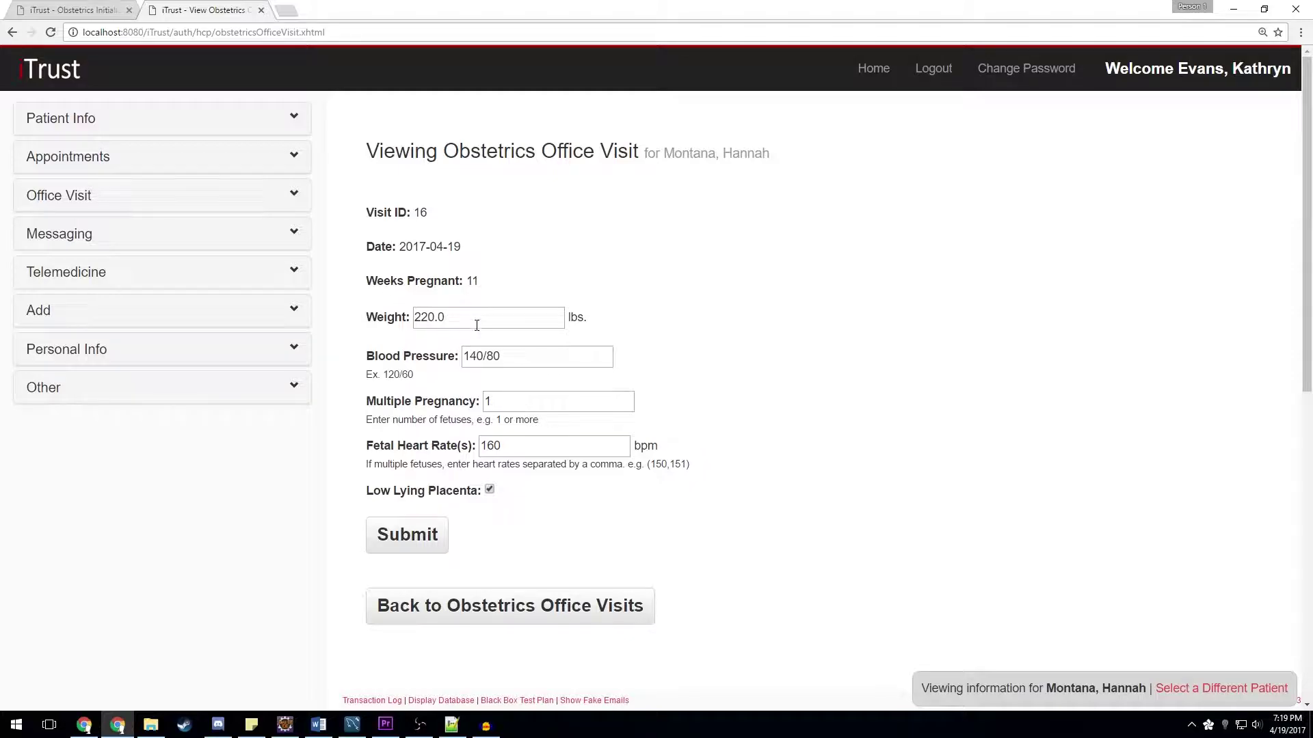
double_click(472, 319)
type("260")
left_click(380, 554)
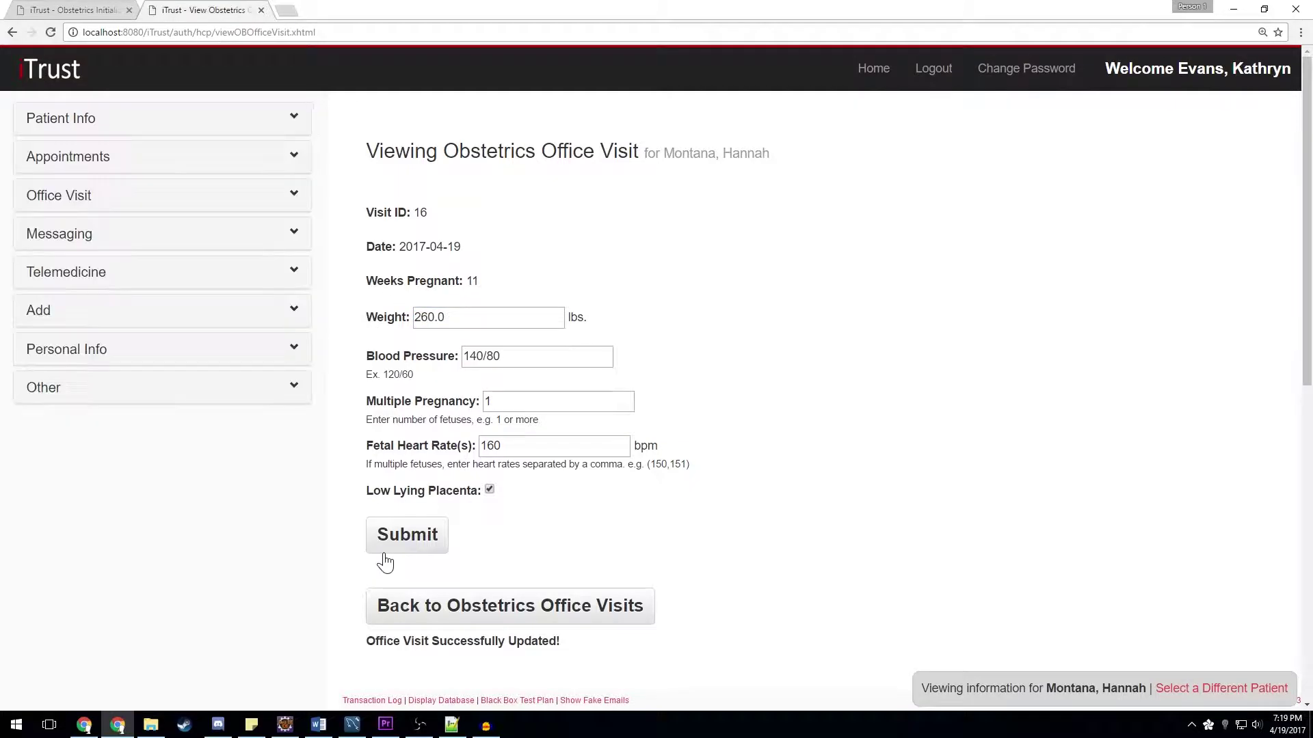
left_click(427, 607)
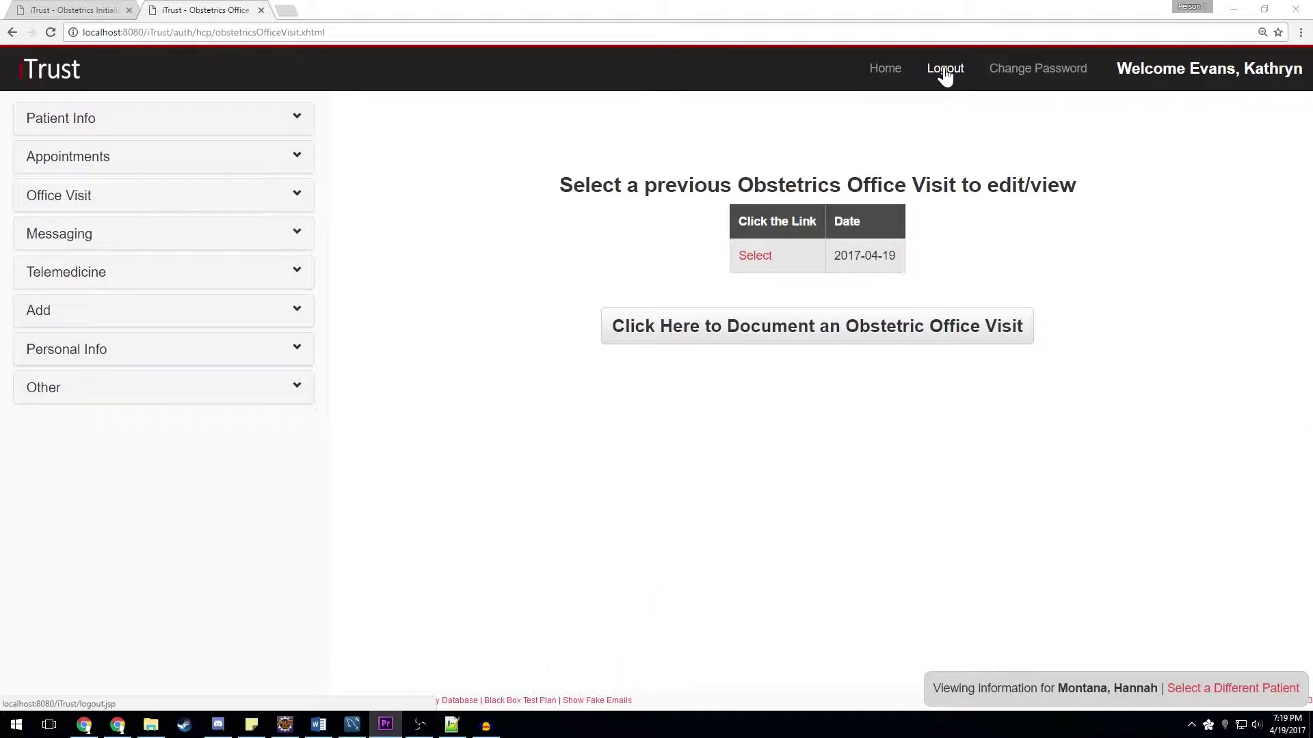
- Log out and sign in as the patient with her MID and password
left_click(945, 72)
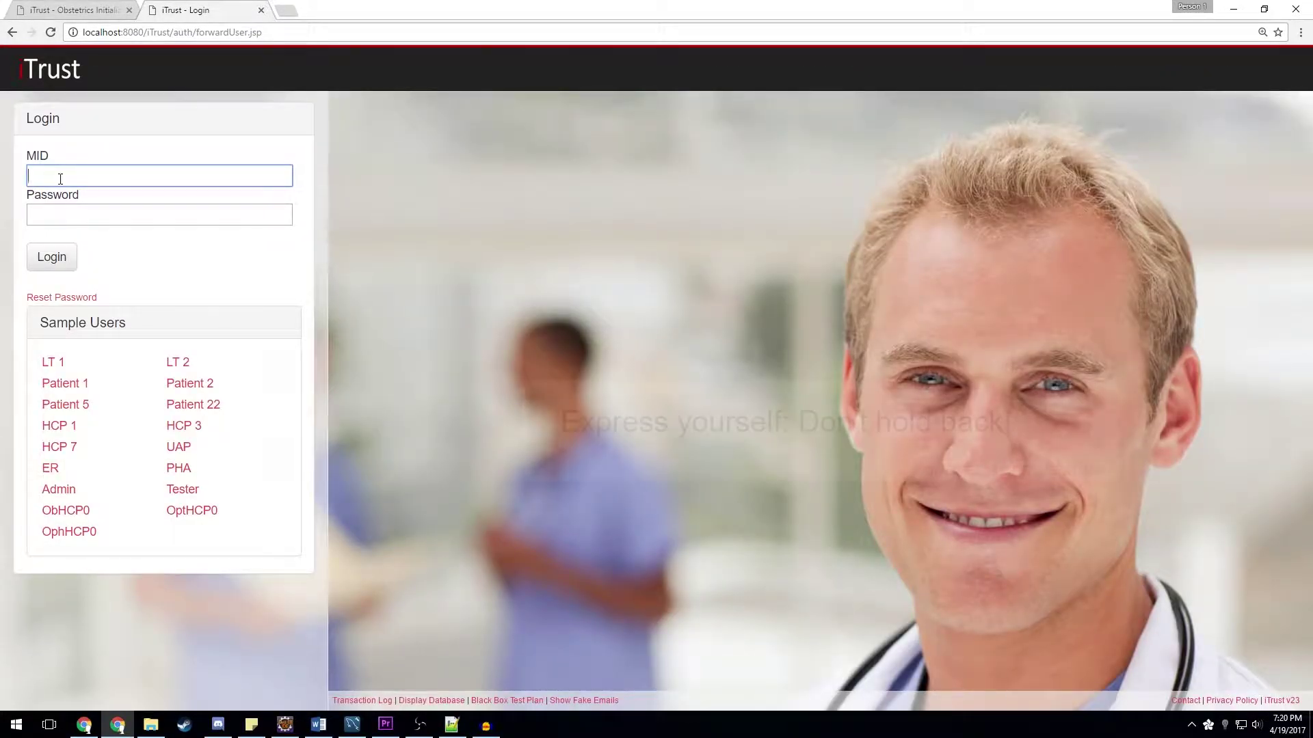
type("101")
key("Tab")
type("pw")
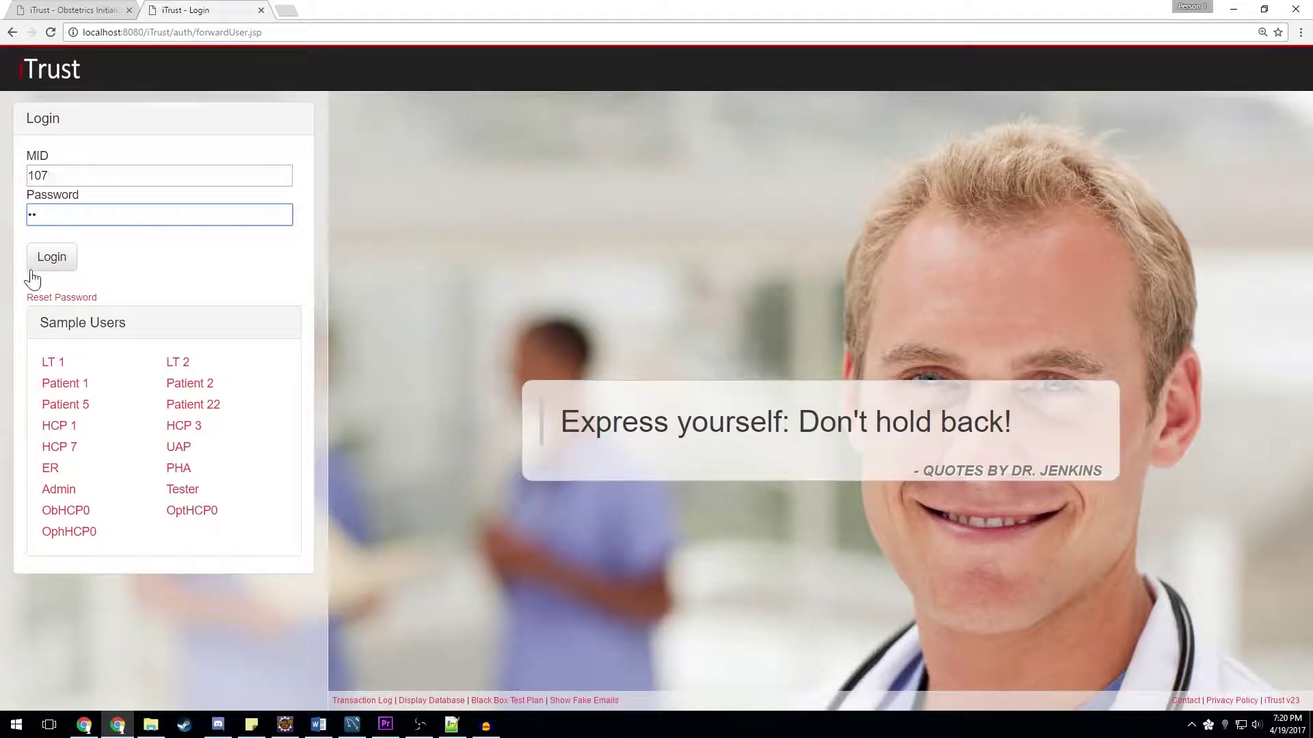
left_click(31, 267)
- View her appointments, confirming the 05/03/2017 Obstetrics appointment, then sign back in as the HCP
left_click(290, 245)
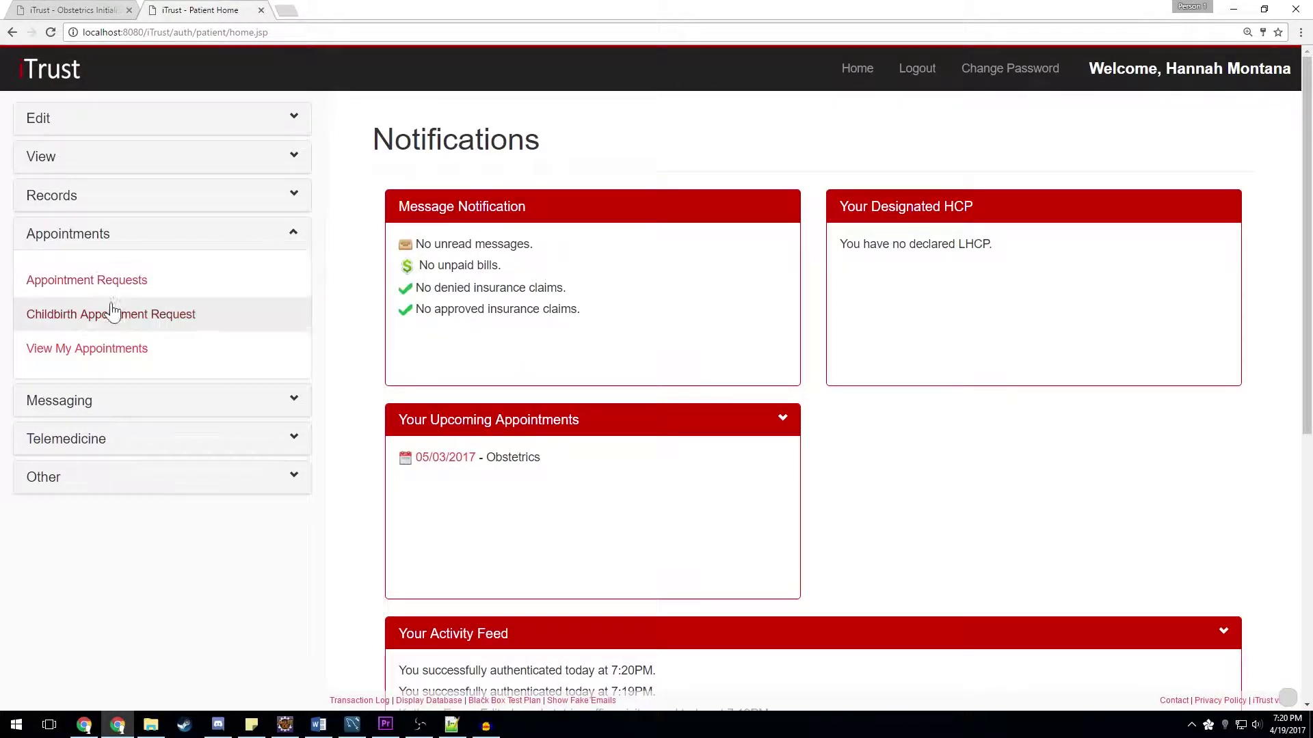
left_click(91, 347)
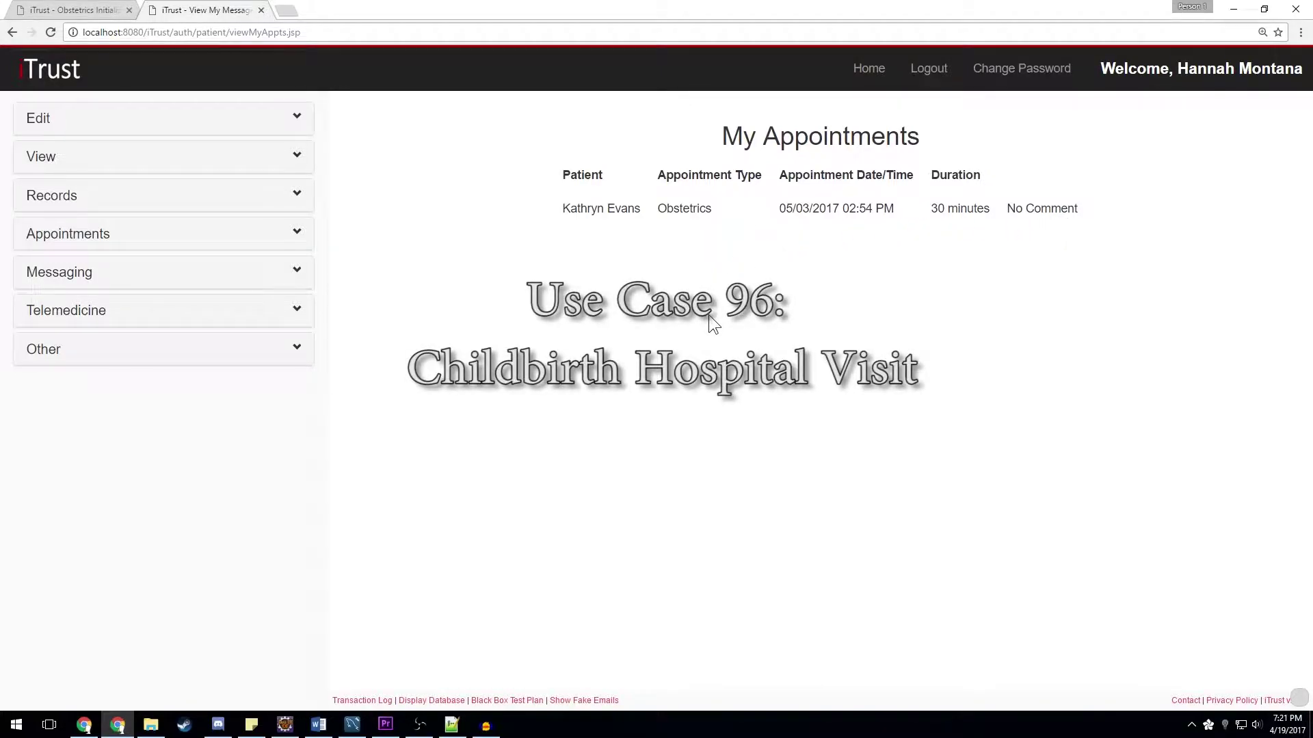
left_click(920, 77)
left_click(63, 510)
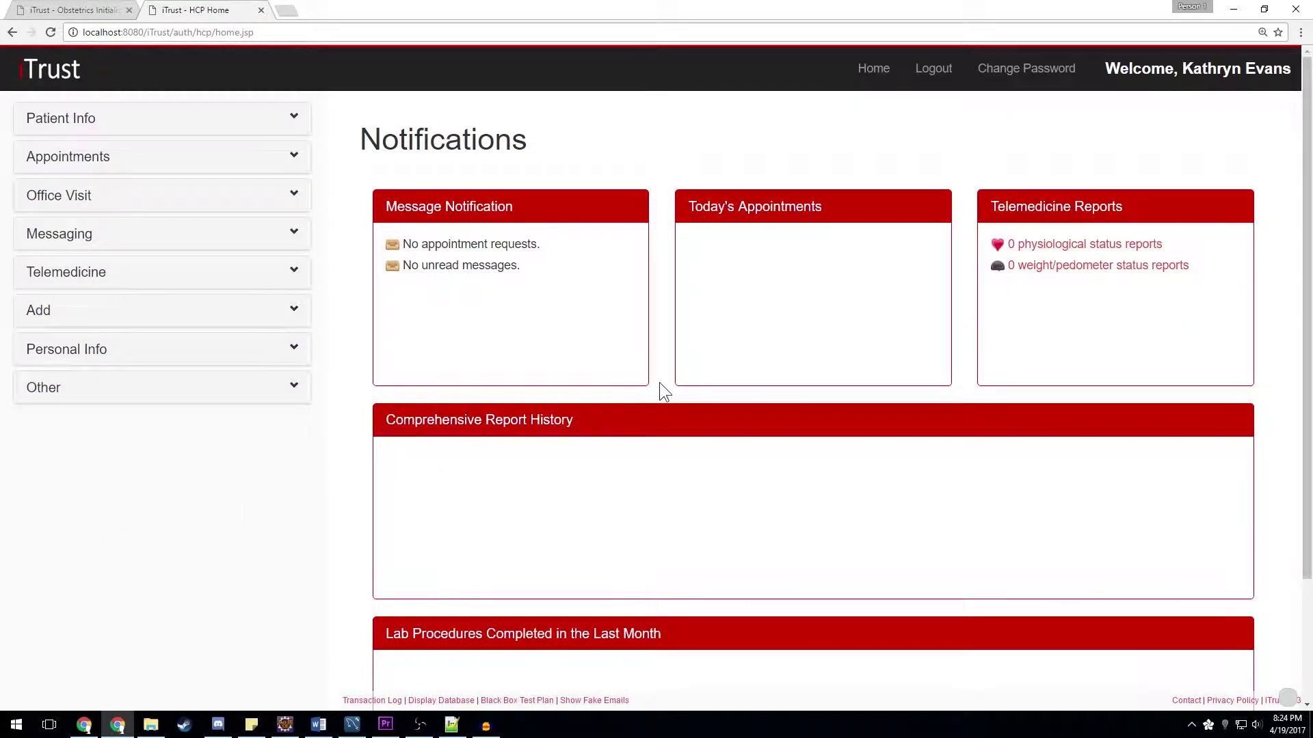
- Open Childbirth Hospital Visit and select the second patient from the name search
left_click(257, 199)
left_click(56, 308)
left_click(422, 196)
type("Sandy")
left_click(414, 261)
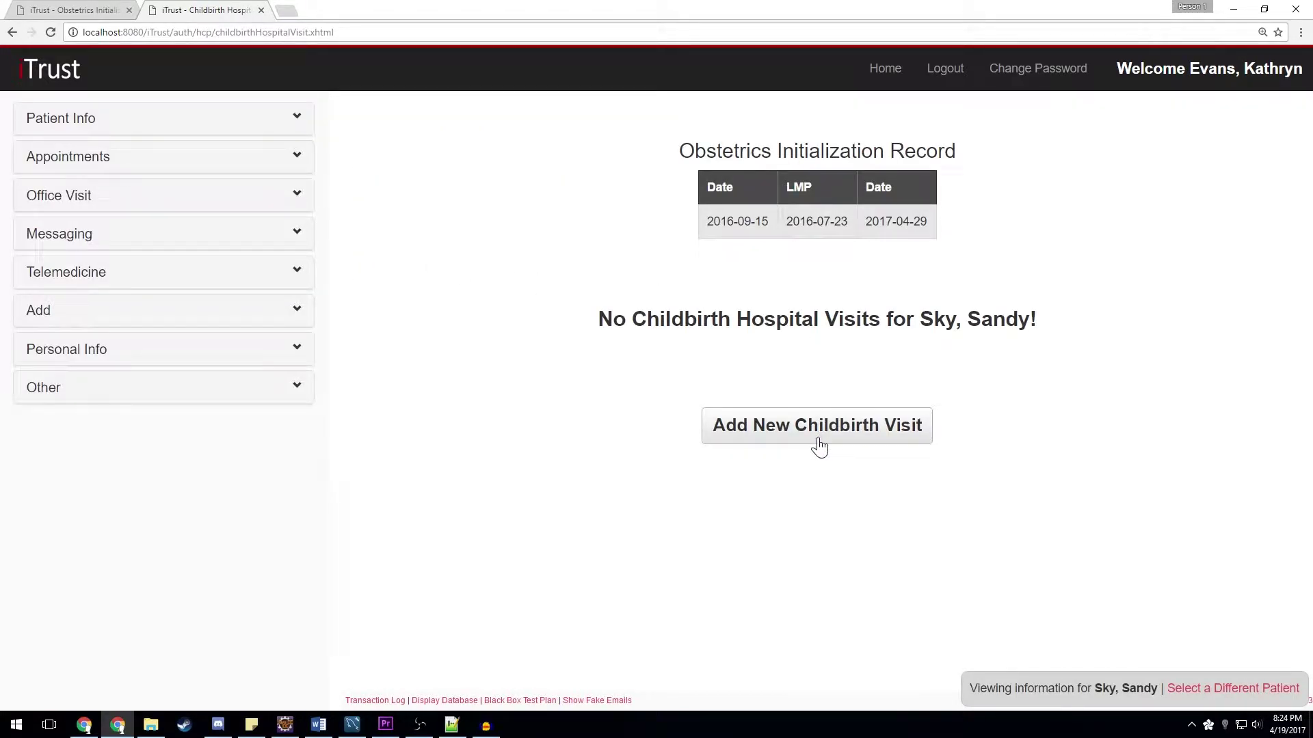
- Start a prescheduled childbirth visit on 2017-04-10 at 06:00 with forceps-assisted vaginal delivery
left_click(819, 445)
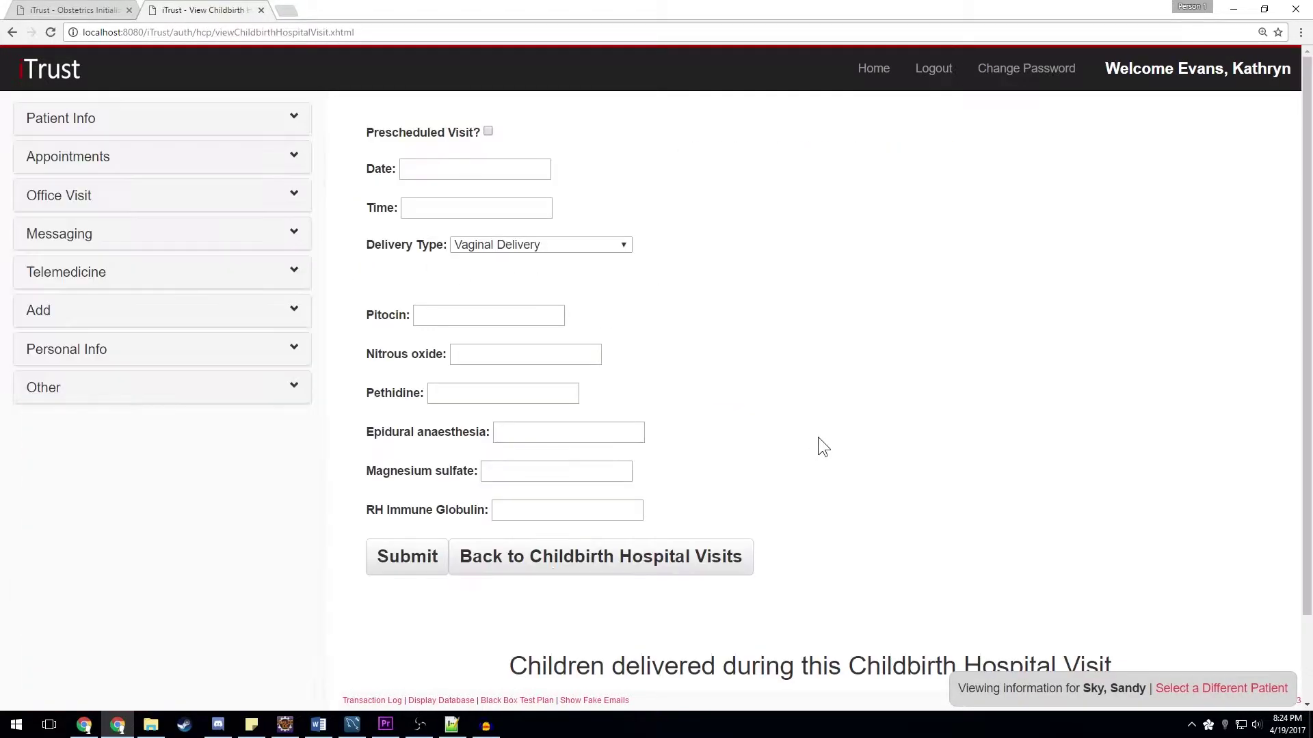
left_click(488, 131)
left_click(442, 165)
type("2017-04-10")
left_click(478, 208)
type("06:00")
key("Tab")
left_click(547, 238)
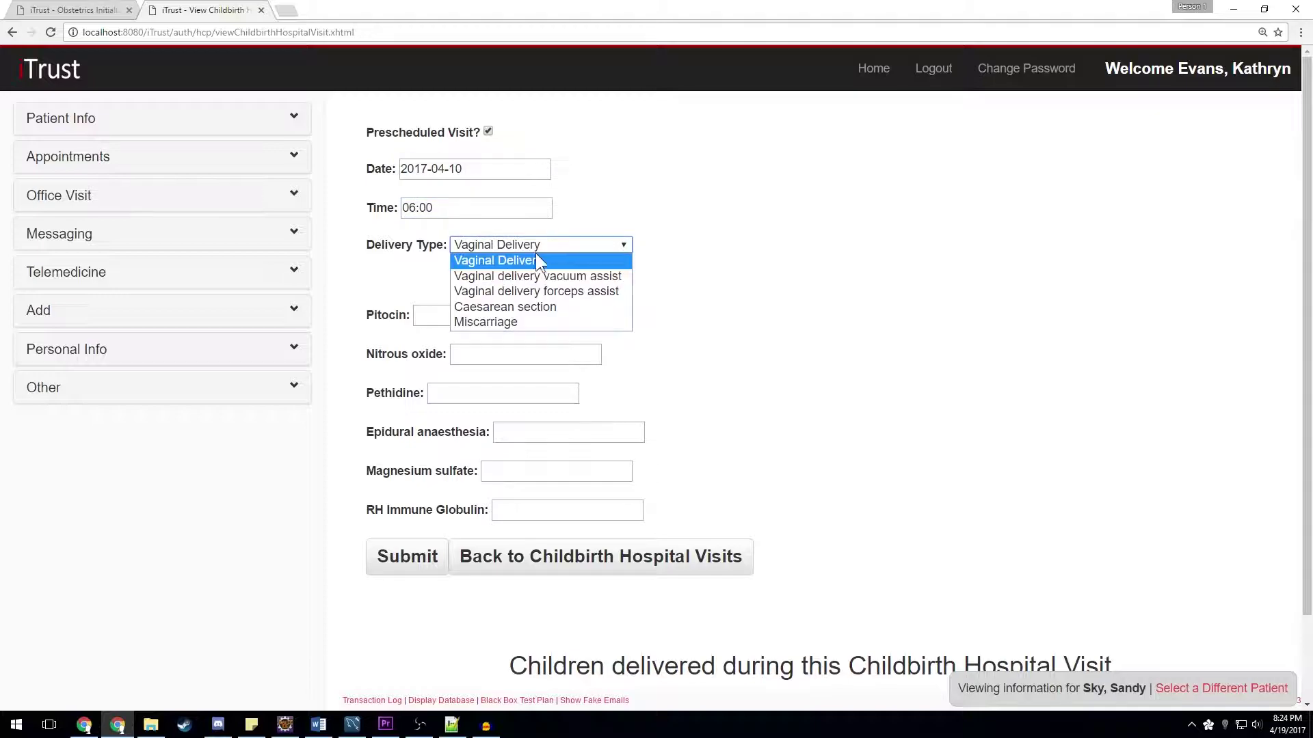
left_click(532, 289)
- Set Pitocin, Nitrous oxide and Pethidine to 0, epidural to 3.2, and save the visit
left_click(474, 311)
type("0")
key("Tab")
type("0")
key("Tab")
type("0")
key("Tab")
type("0")
key("Tab")
type("0")
key("Tab")
type("0")
double_click(542, 430)
type("3.2")
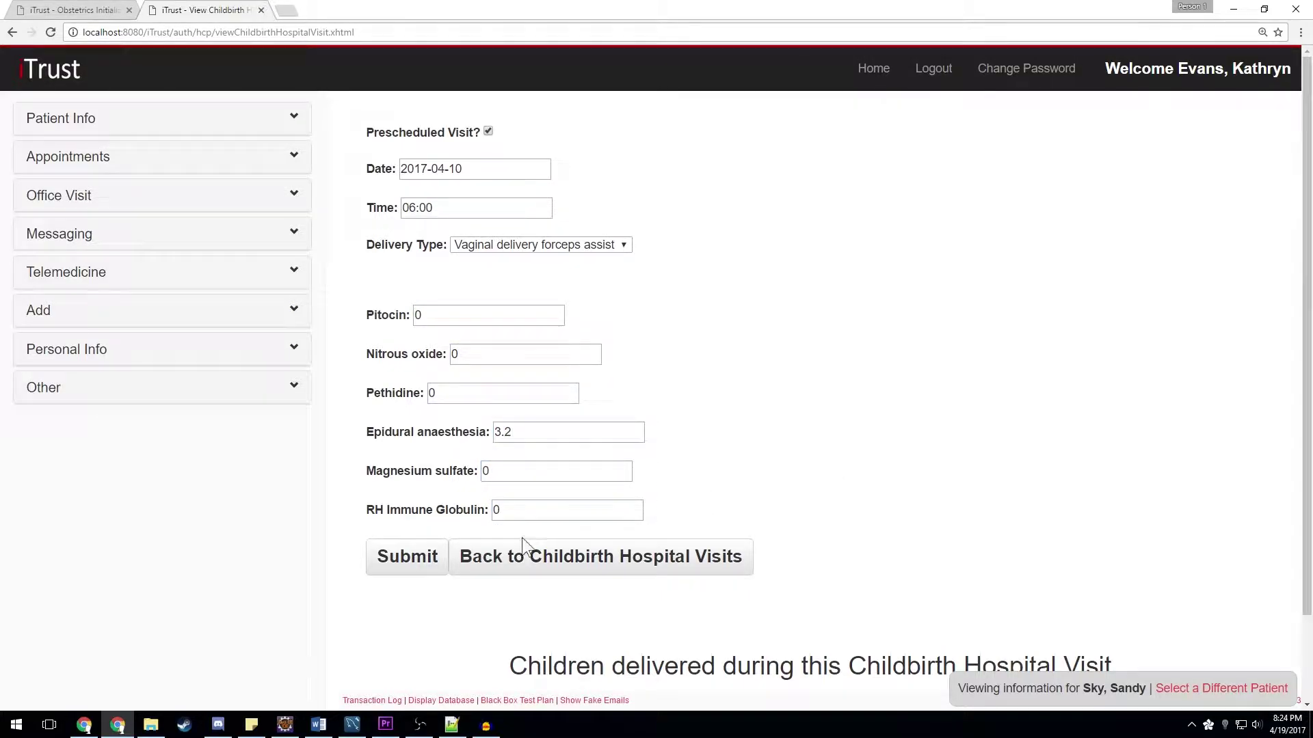
left_click(409, 565)
- Reopen the 2017-04-10 childbirth visit and save it as unscheduled at 02:00
left_click(528, 569)
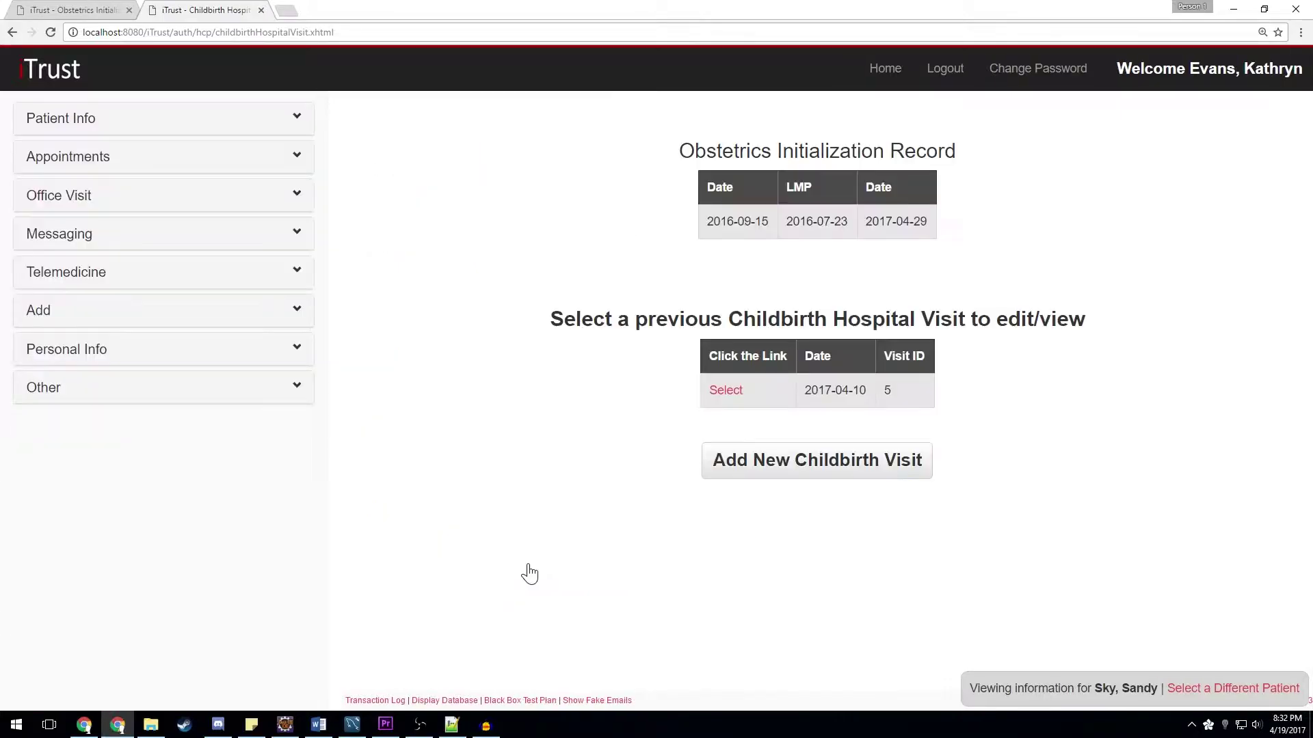
left_click(726, 393)
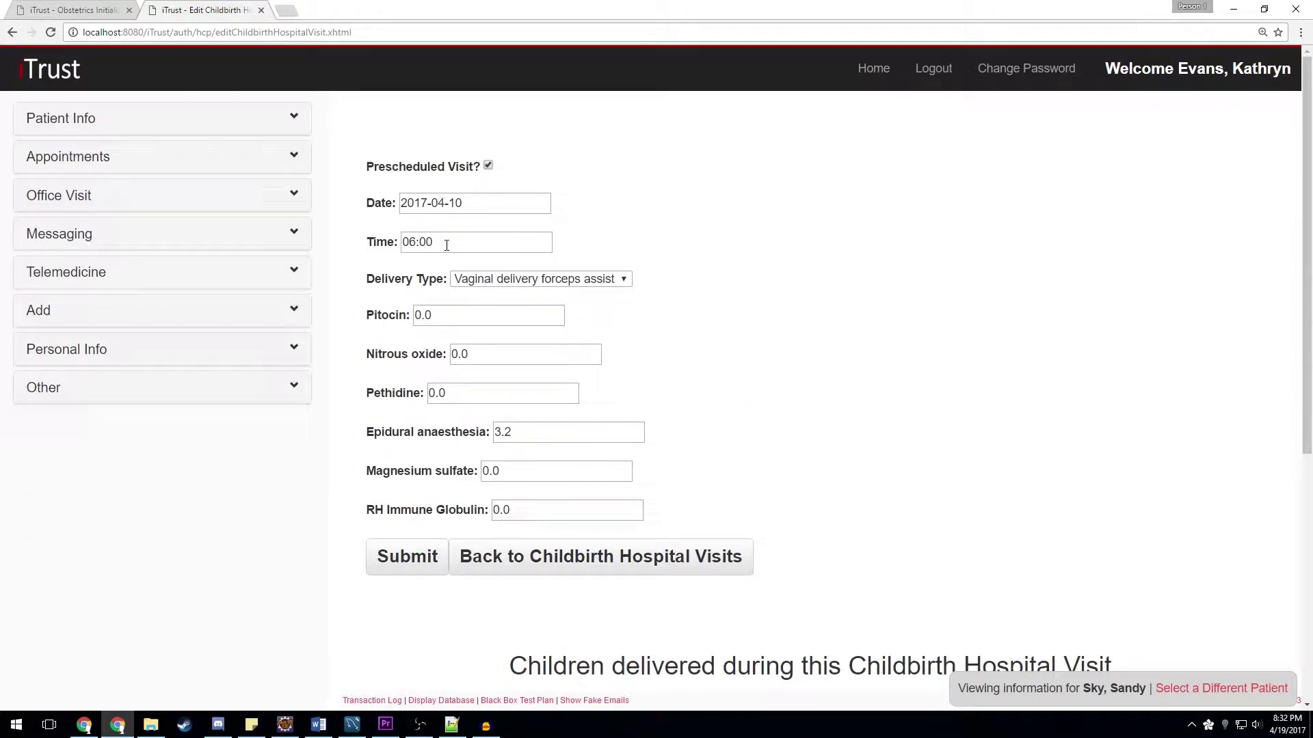
left_click(410, 243)
key("Delete")
type("2")
left_click(488, 165)
left_click(416, 556)
- Add a male delivered child born 2017-04-10 at 06:56 by forceps, with the child's first name
scroll(455, 445, "down", 6)
left_click(483, 381)
key("BackSpace")
type("2017-04-10")
key("Tab")
type("06:56")
left_click(561, 532)
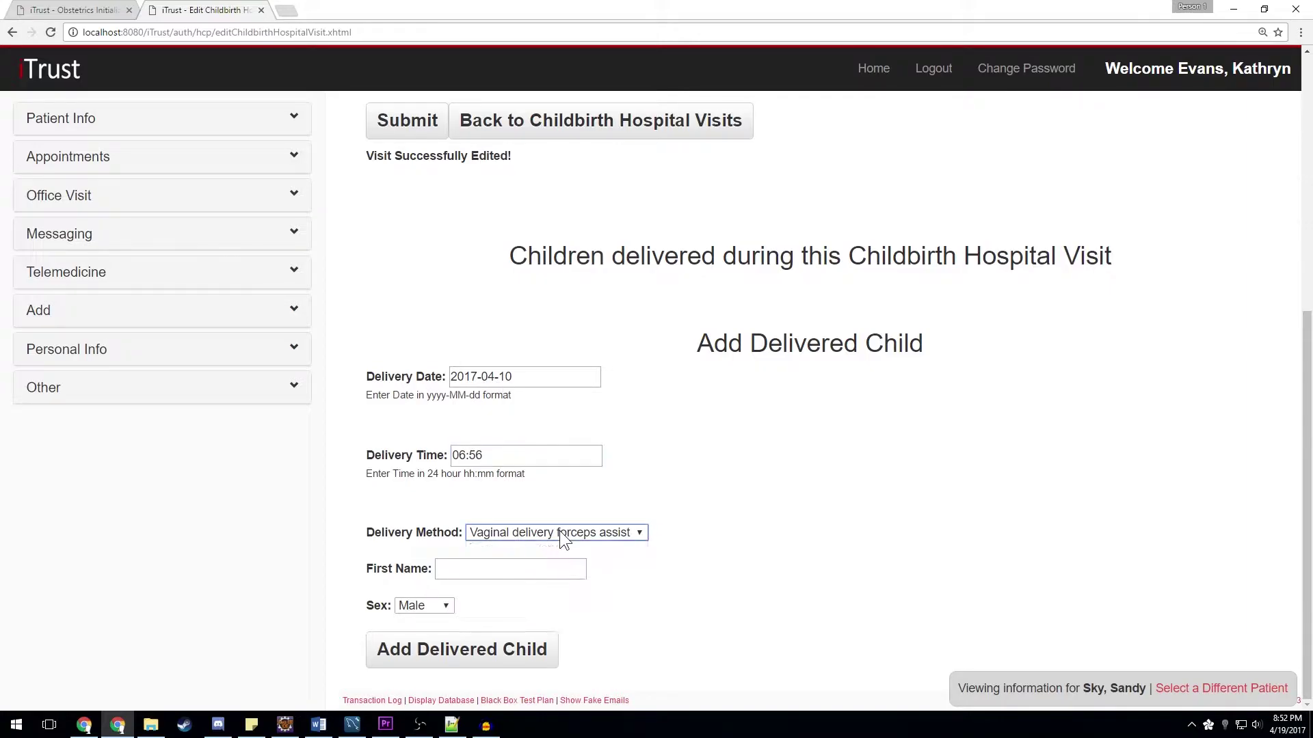
left_click(508, 572)
type("Jeff")
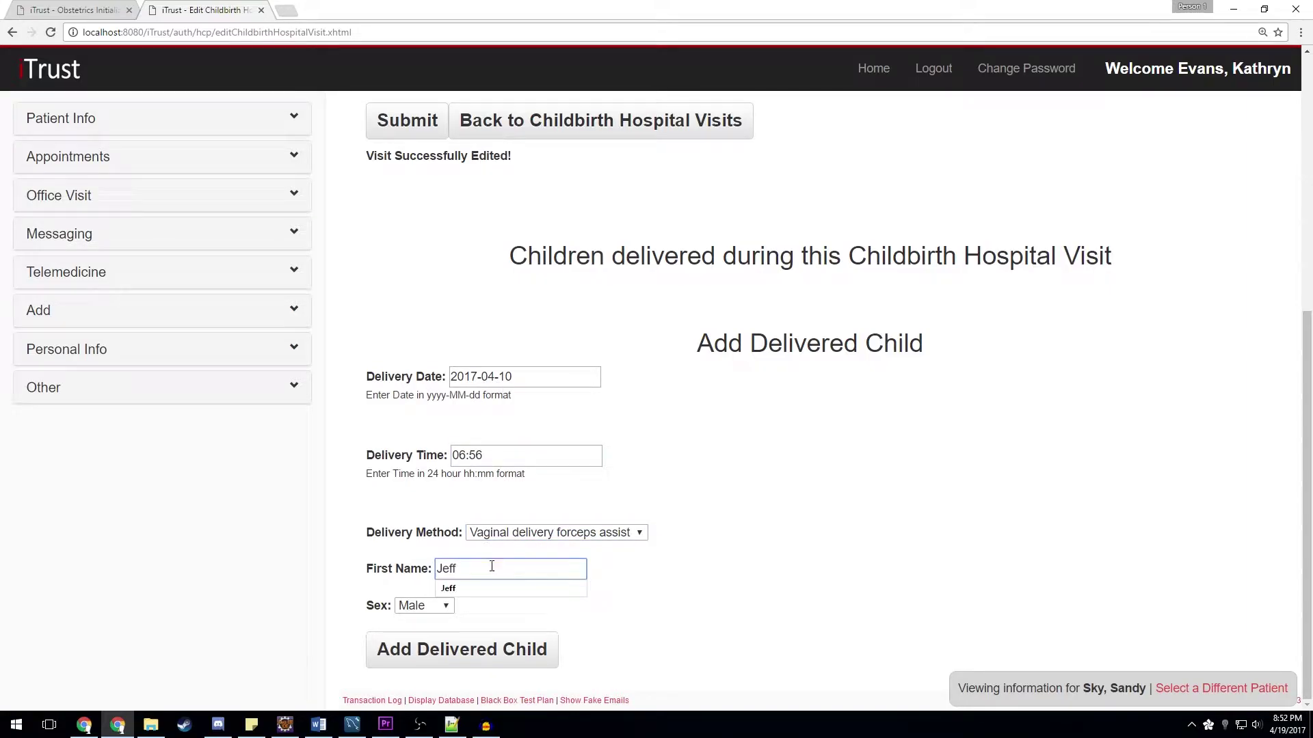
left_click(443, 605)
left_click(443, 605)
left_click(474, 657)
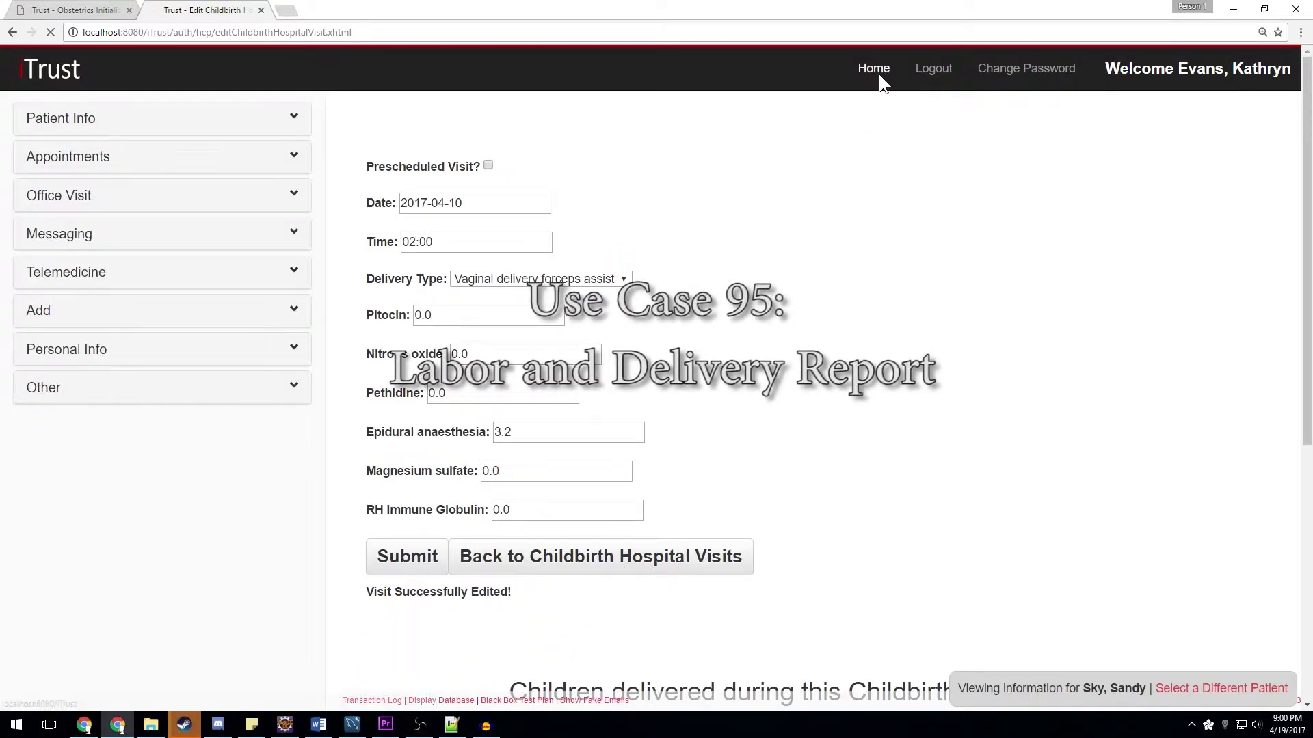
left_click(879, 74)
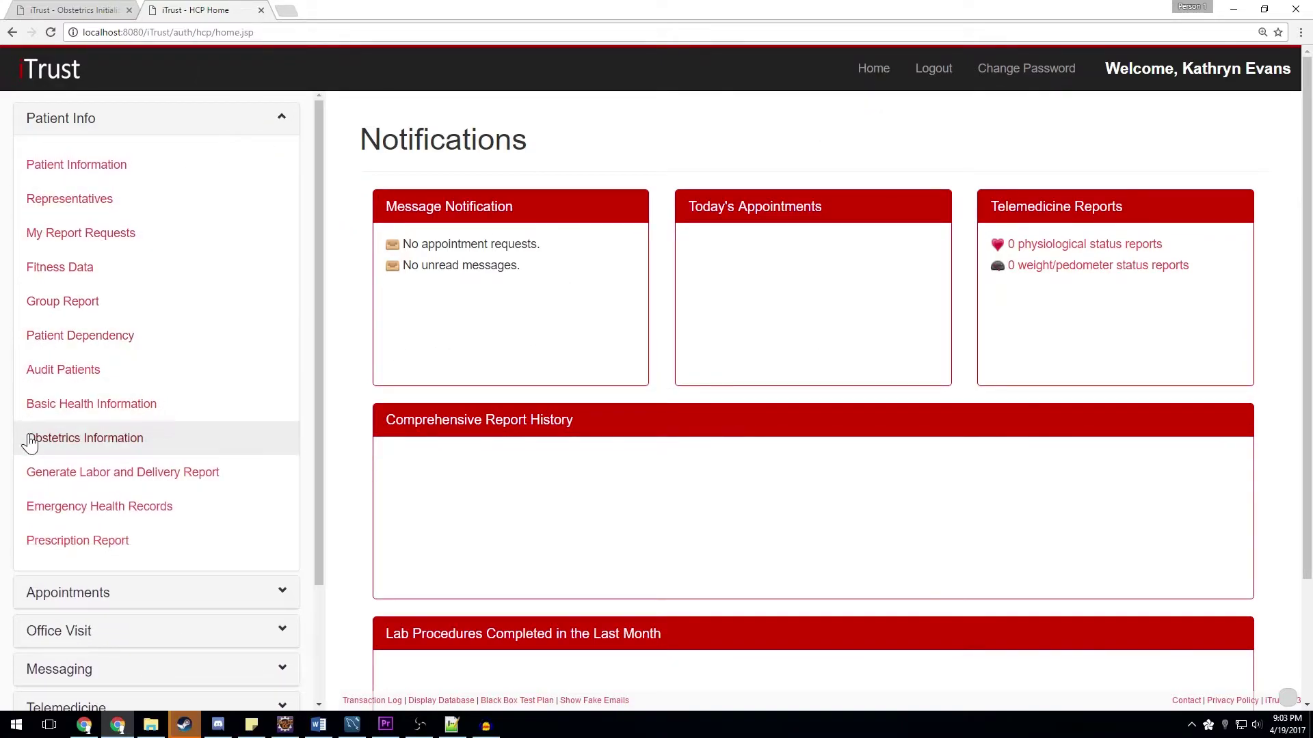
- Find the patient by name and generate her Labor and Delivery Report, reviewing down to allergies
left_click(207, 477)
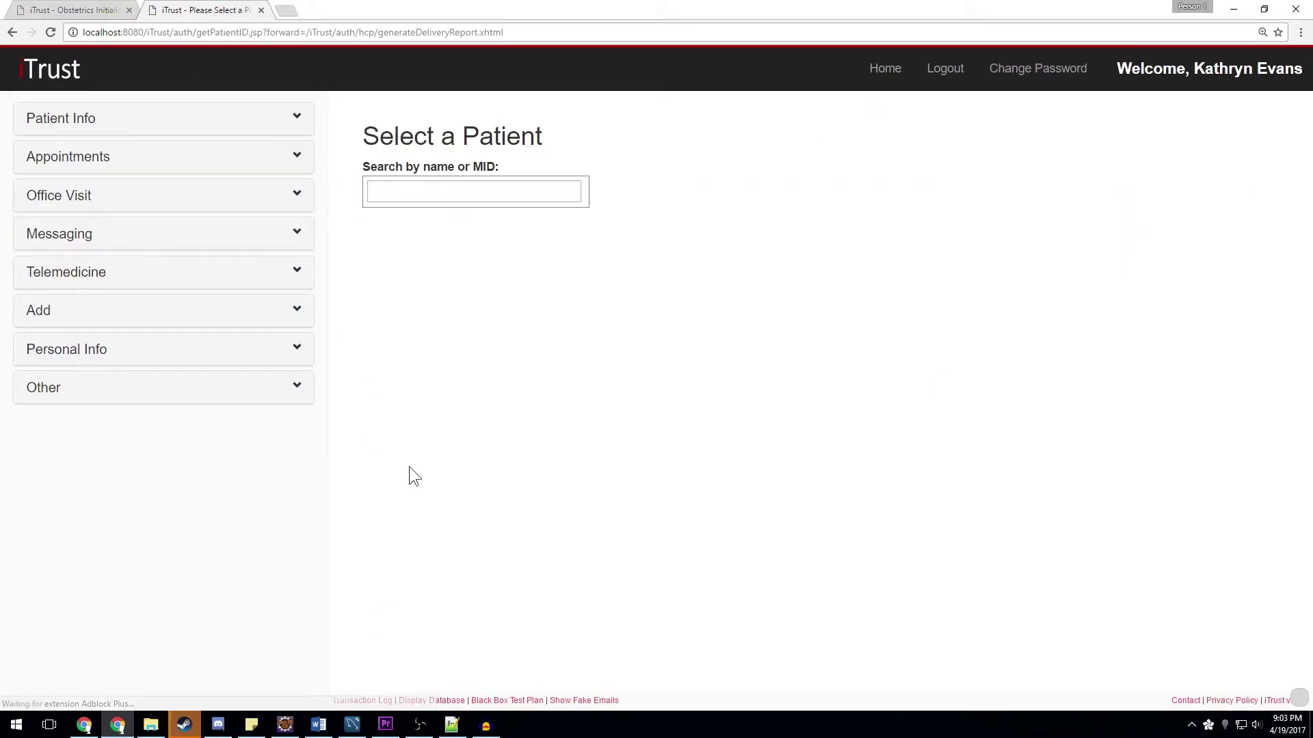
left_click(445, 194)
type("sandy")
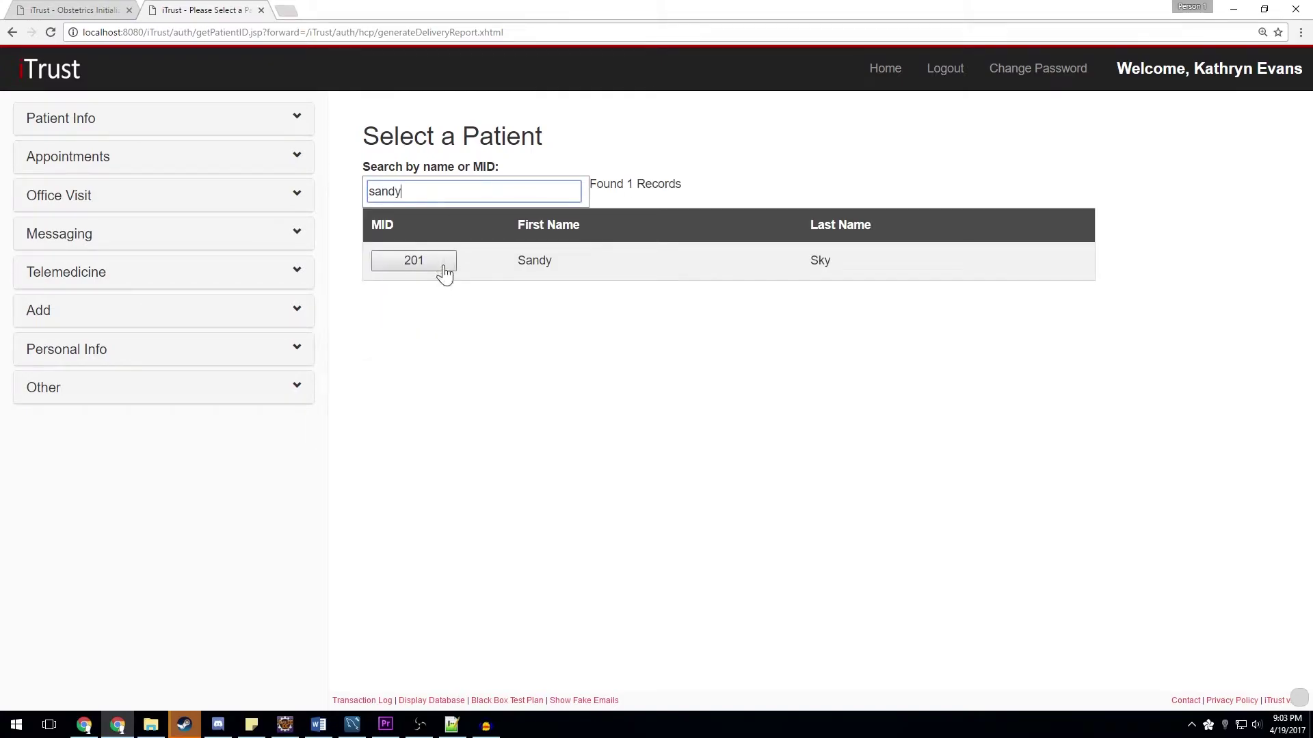
left_click(439, 269)
left_click(715, 190)
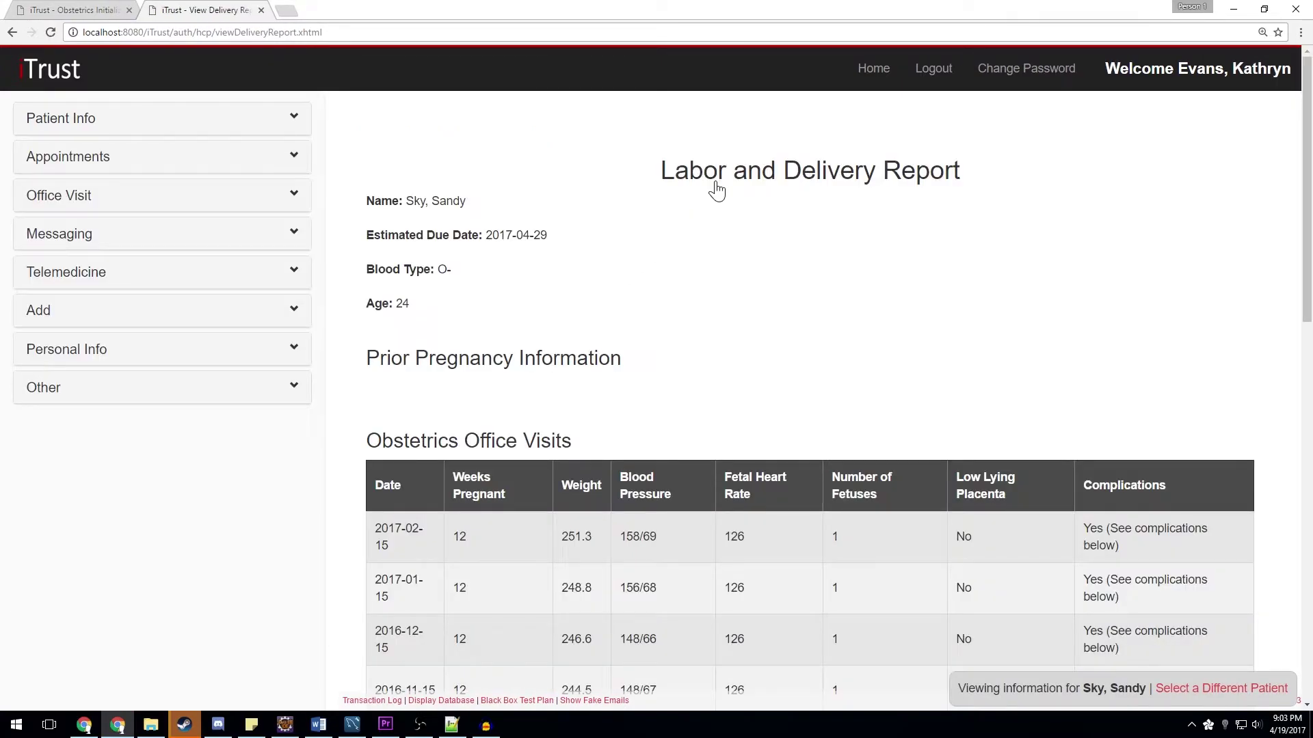
scroll(1310, 181, "down", 1)
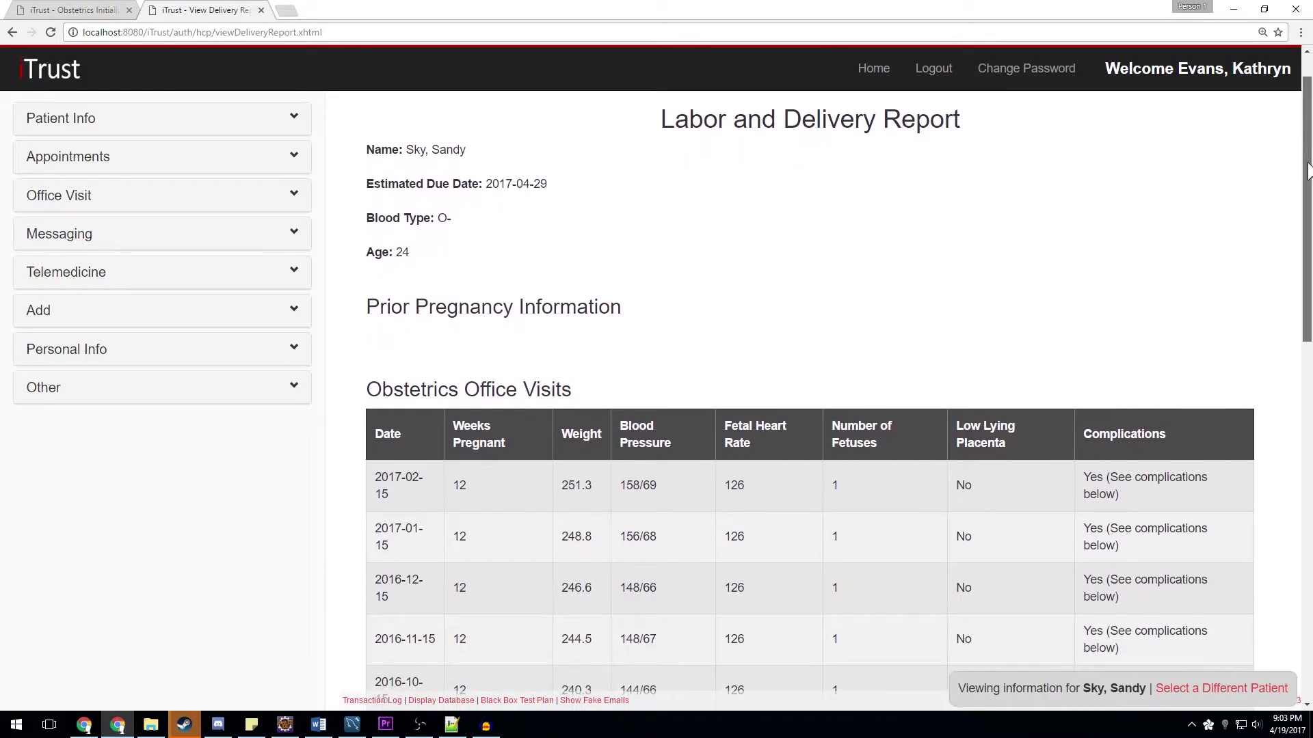
left_click_drag(1309, 181, 1307, 537)
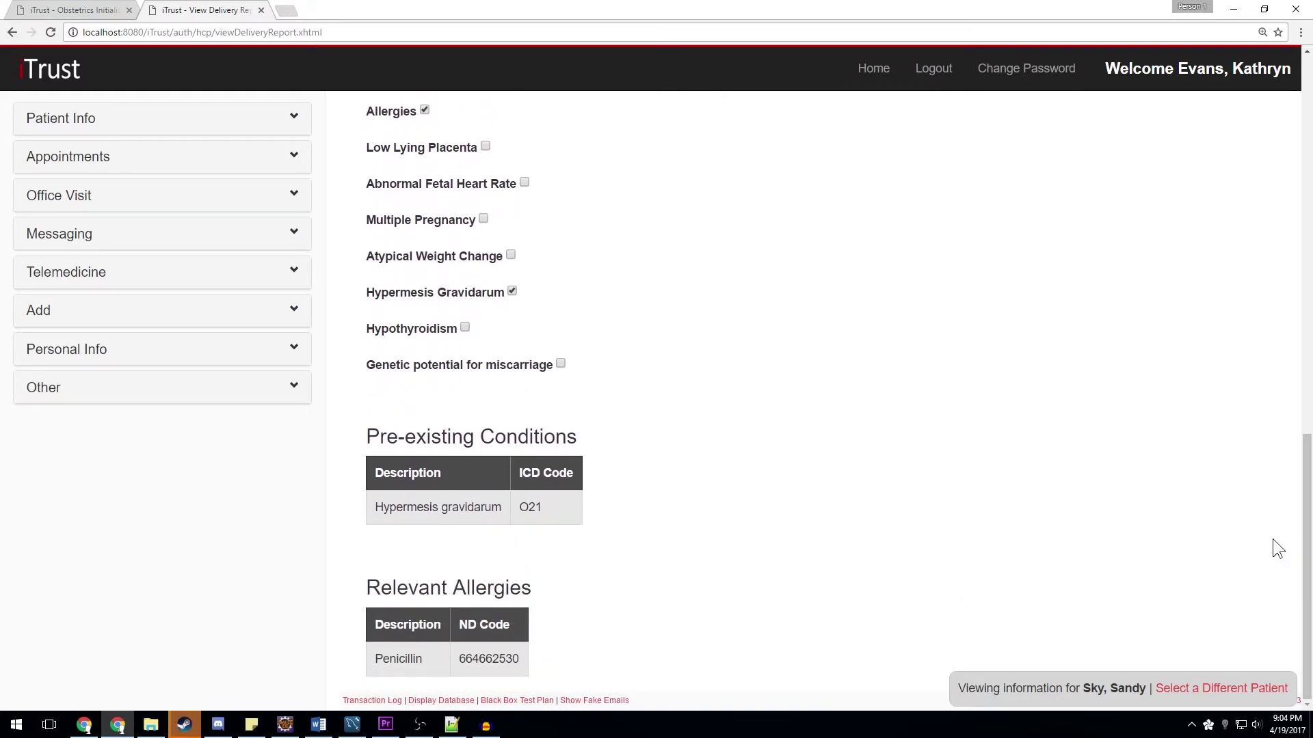